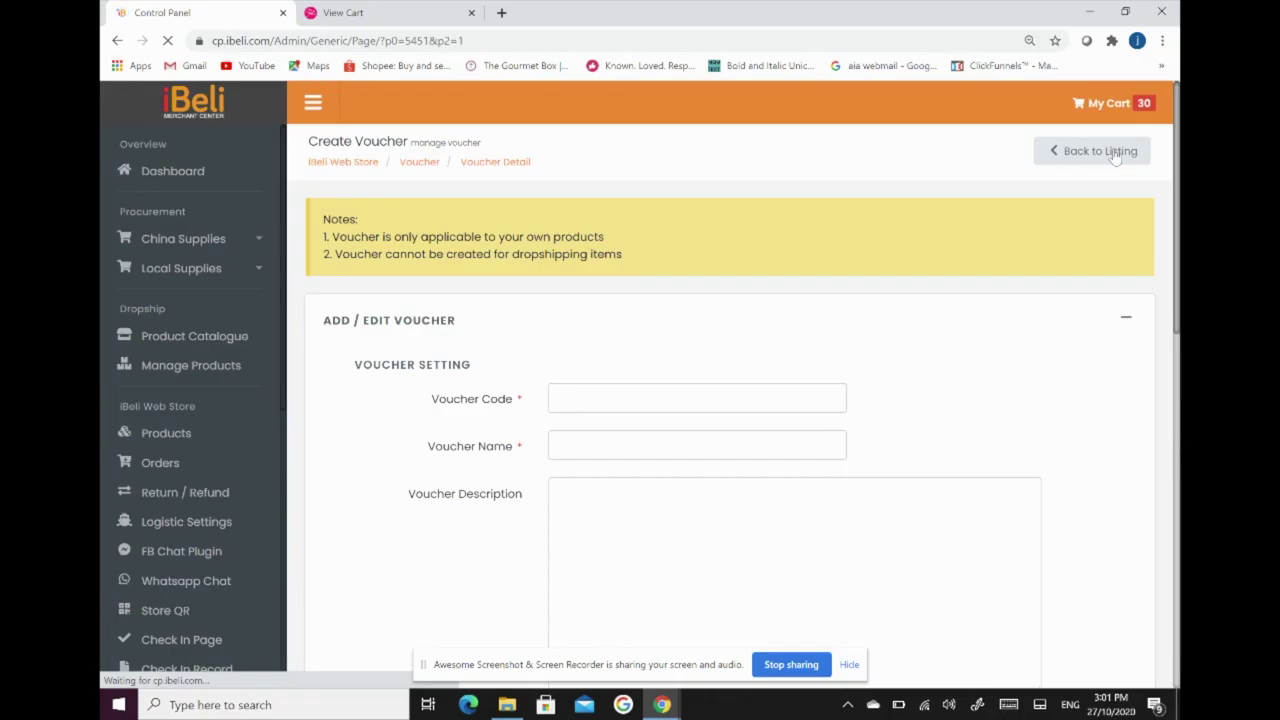
Enter IBELI2020 as both the voucher code and the voucher name
scroll(466, 340, "down", 2)
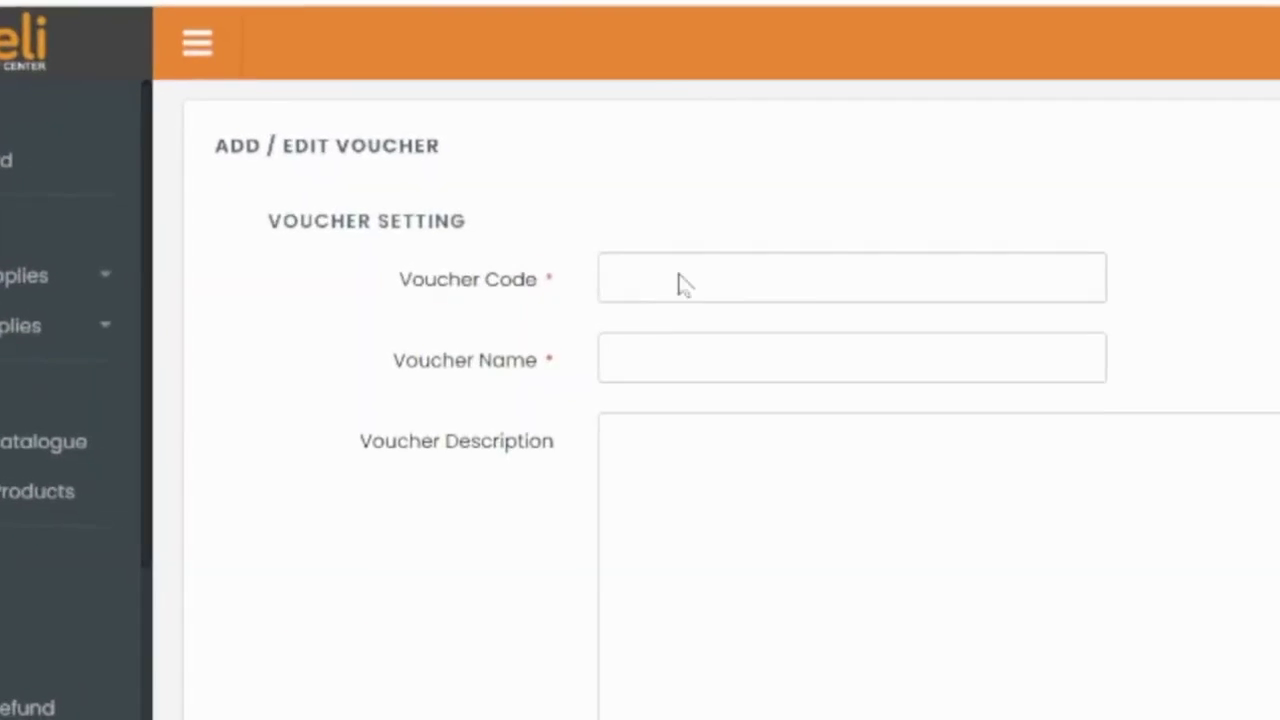
left_click(620, 238)
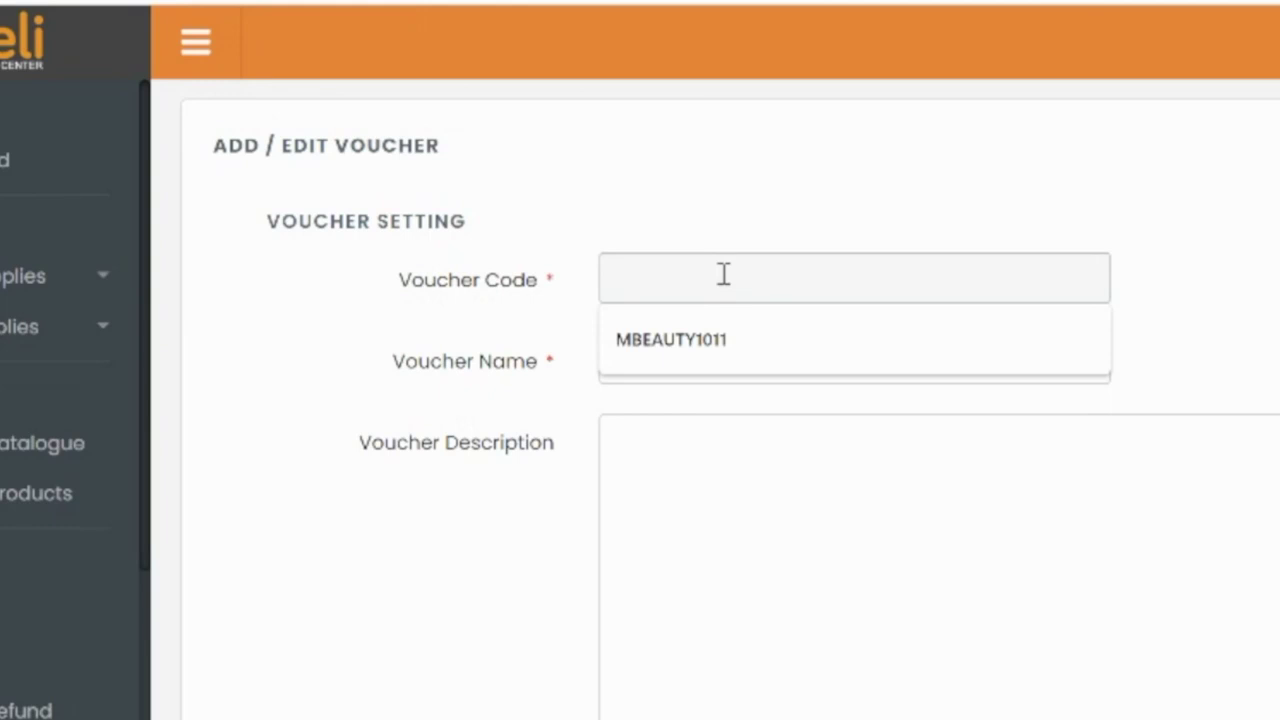
type("IBELI2020")
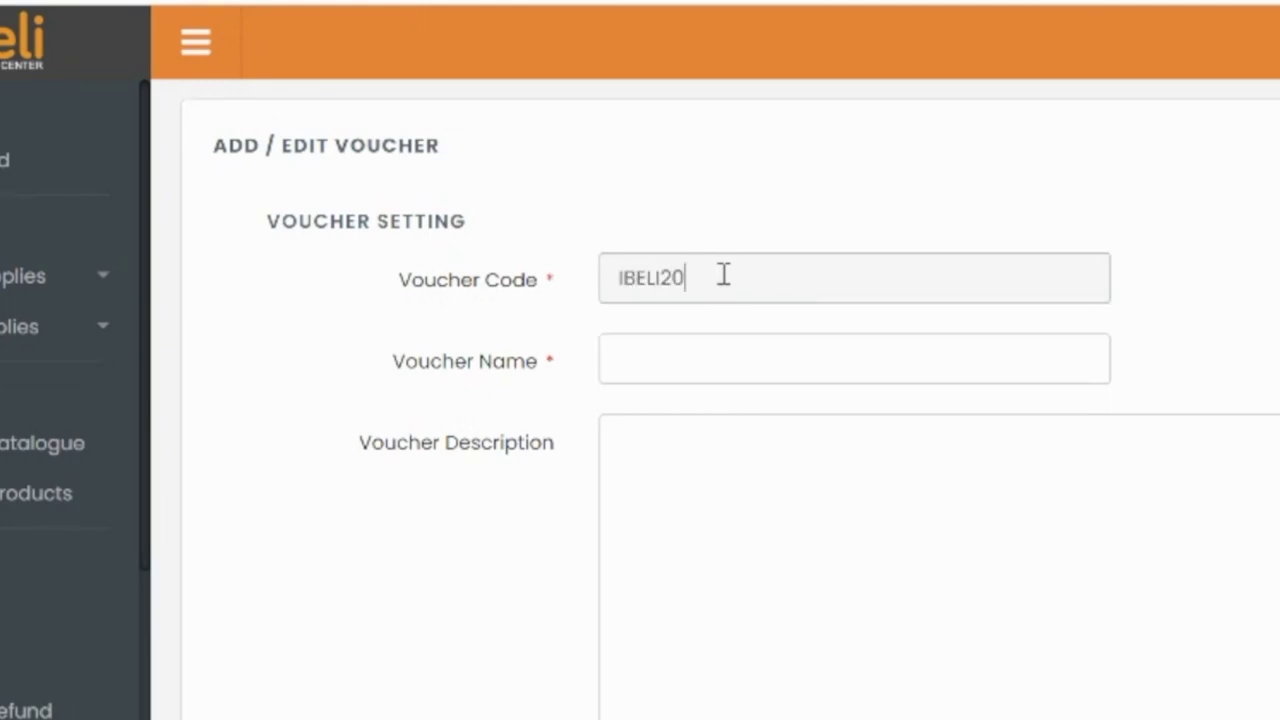
left_click(717, 360)
type("IBELI2020")
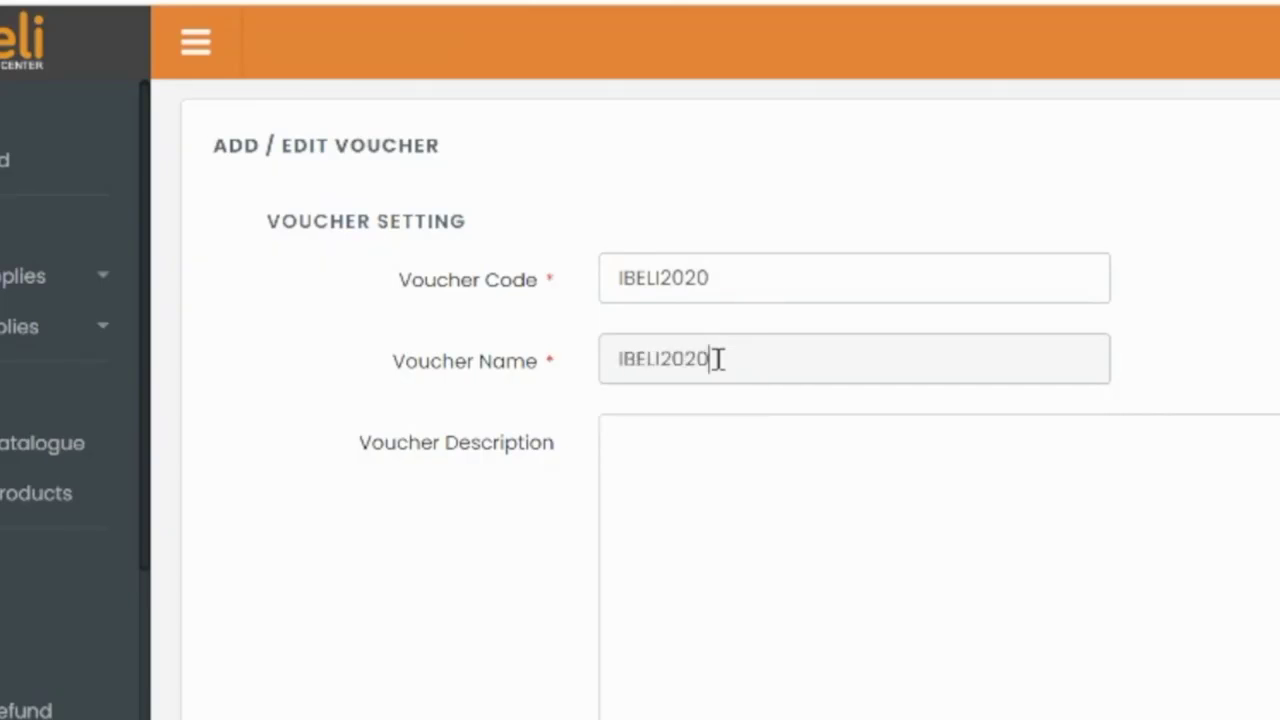
Enter "NOVEMBER PROMOTION 2020" as the voucher description
left_click(701, 463)
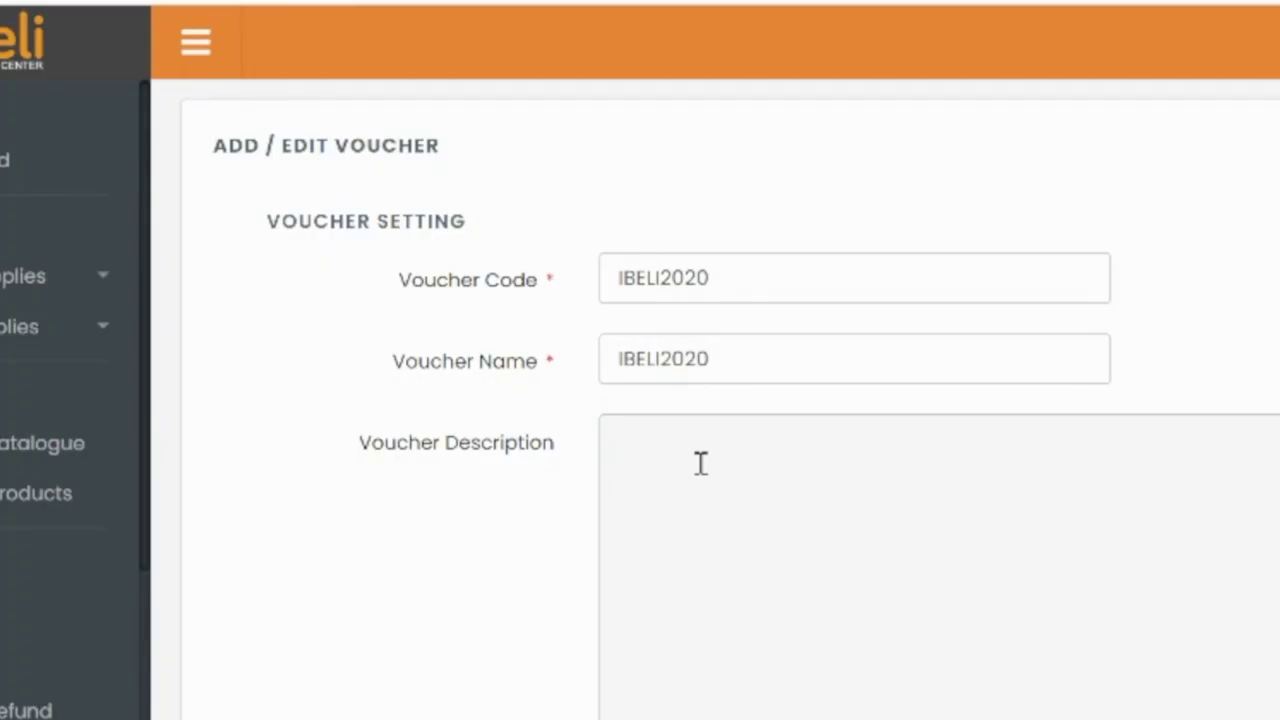
type("NOVEMBER PROMOTION ")
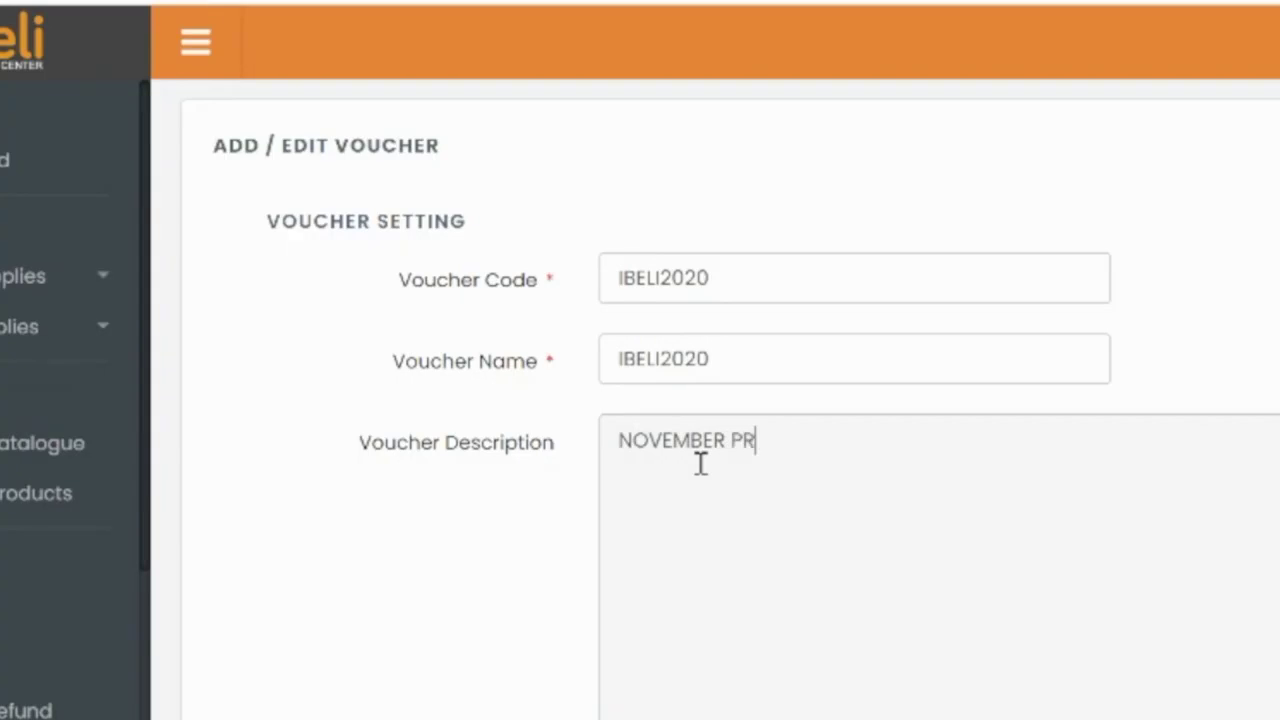
type("2020")
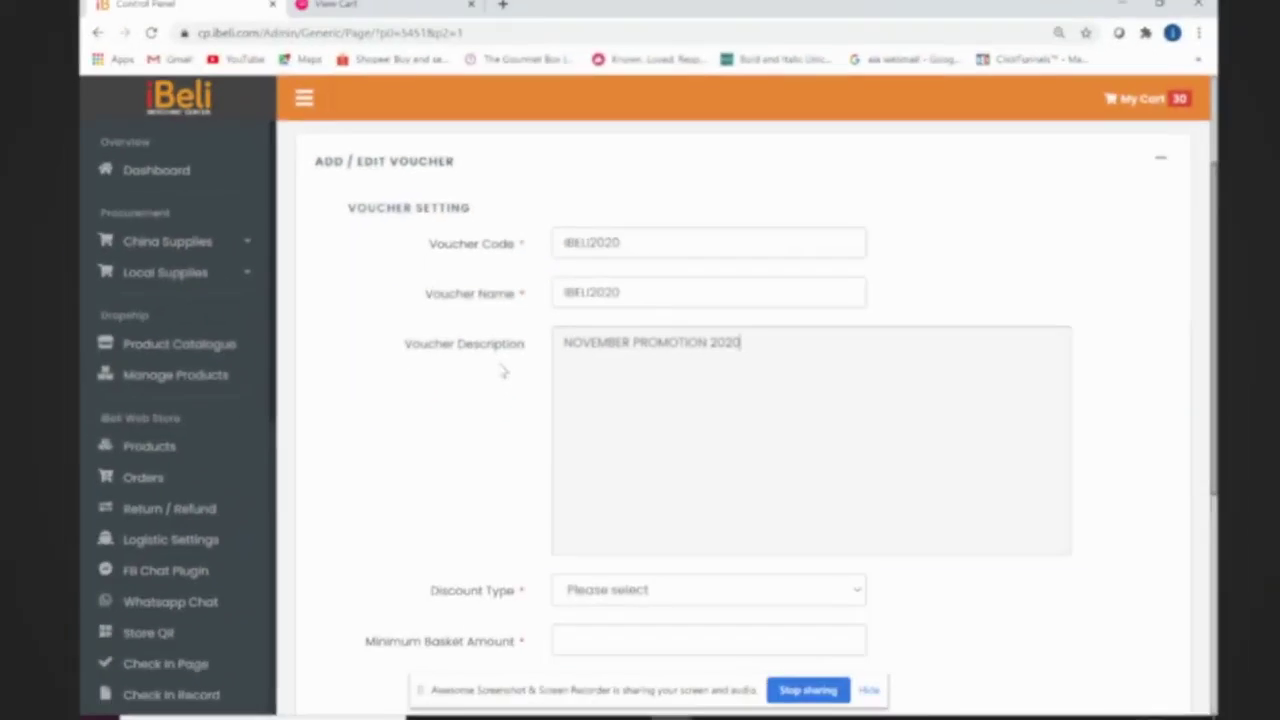
Set the voucher's discount type to Fixed Amount with a discount rate of MYR 20 off
scroll(530, 487, "down", 5)
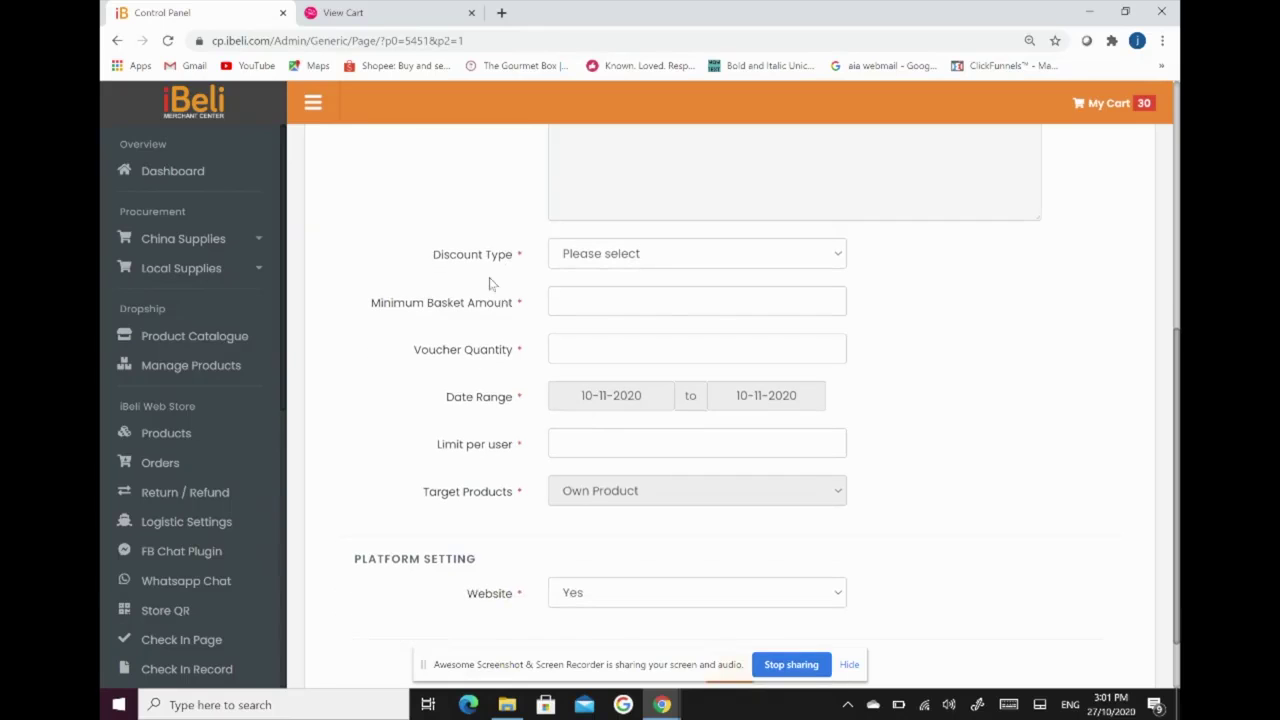
left_click(594, 256)
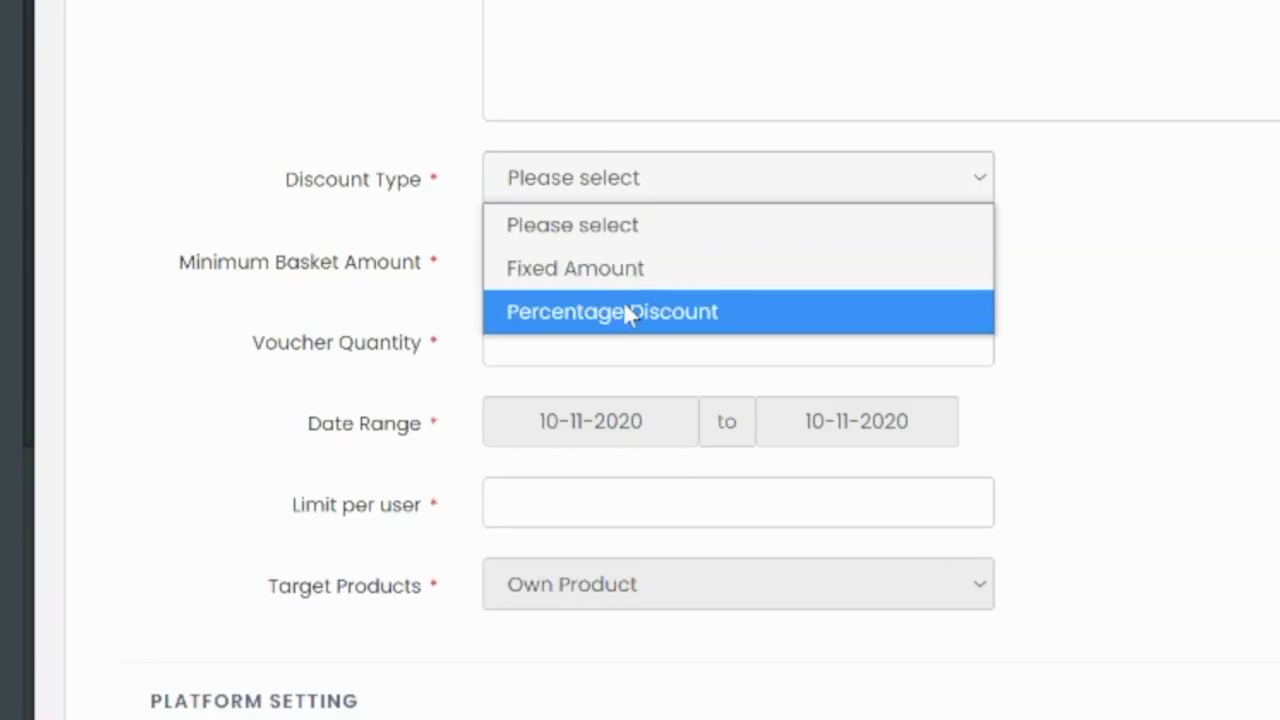
left_click(645, 270)
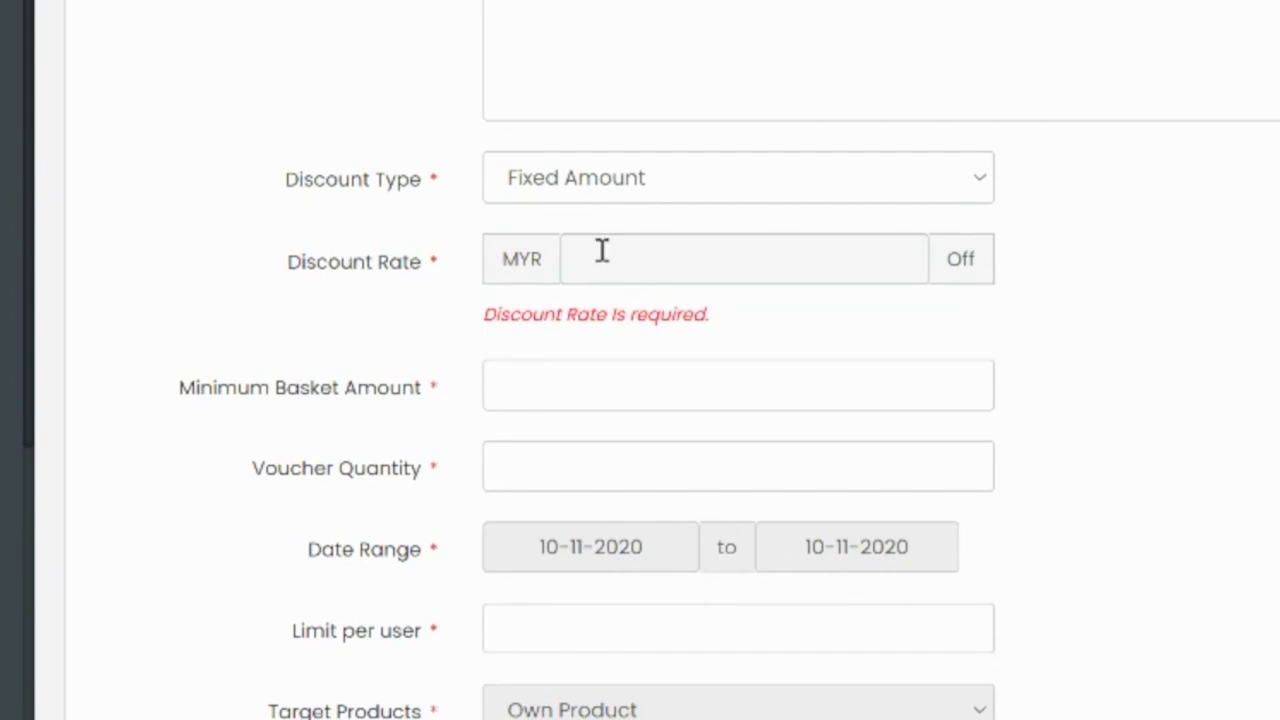
type("20")
Set the minimum basket amount to 200 and the voucher quantity to 100
left_click(546, 396)
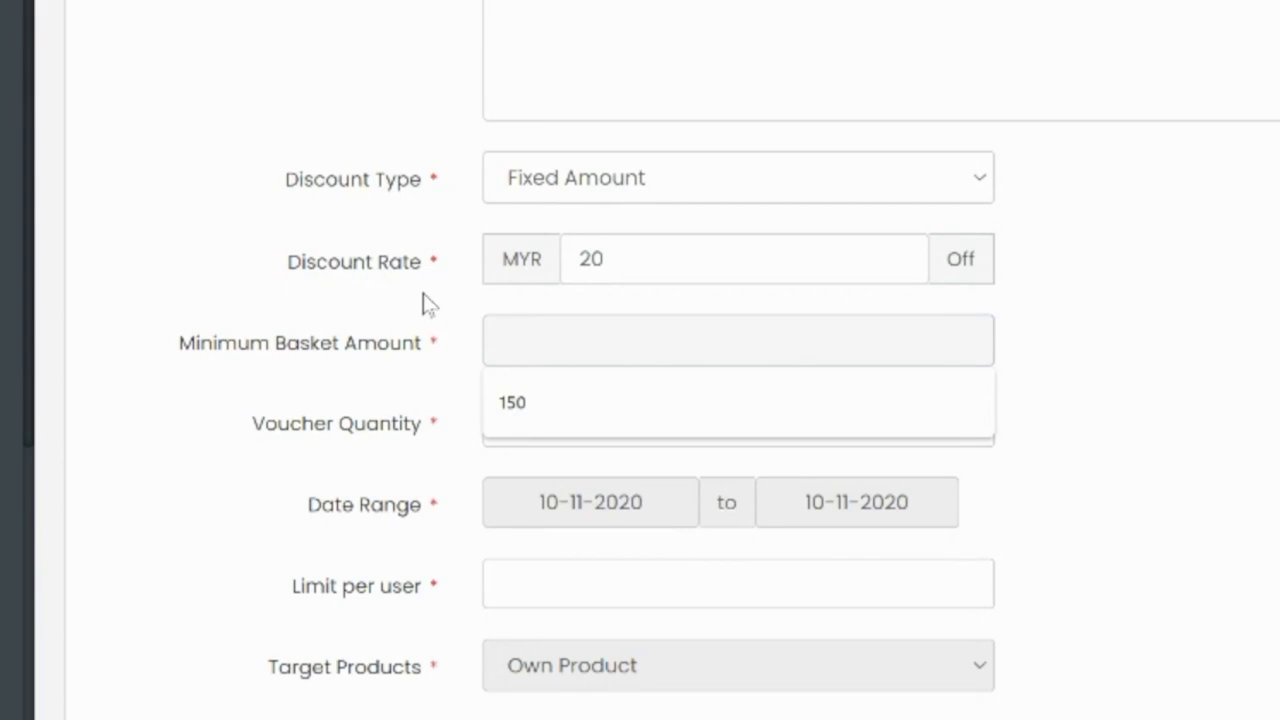
type("200")
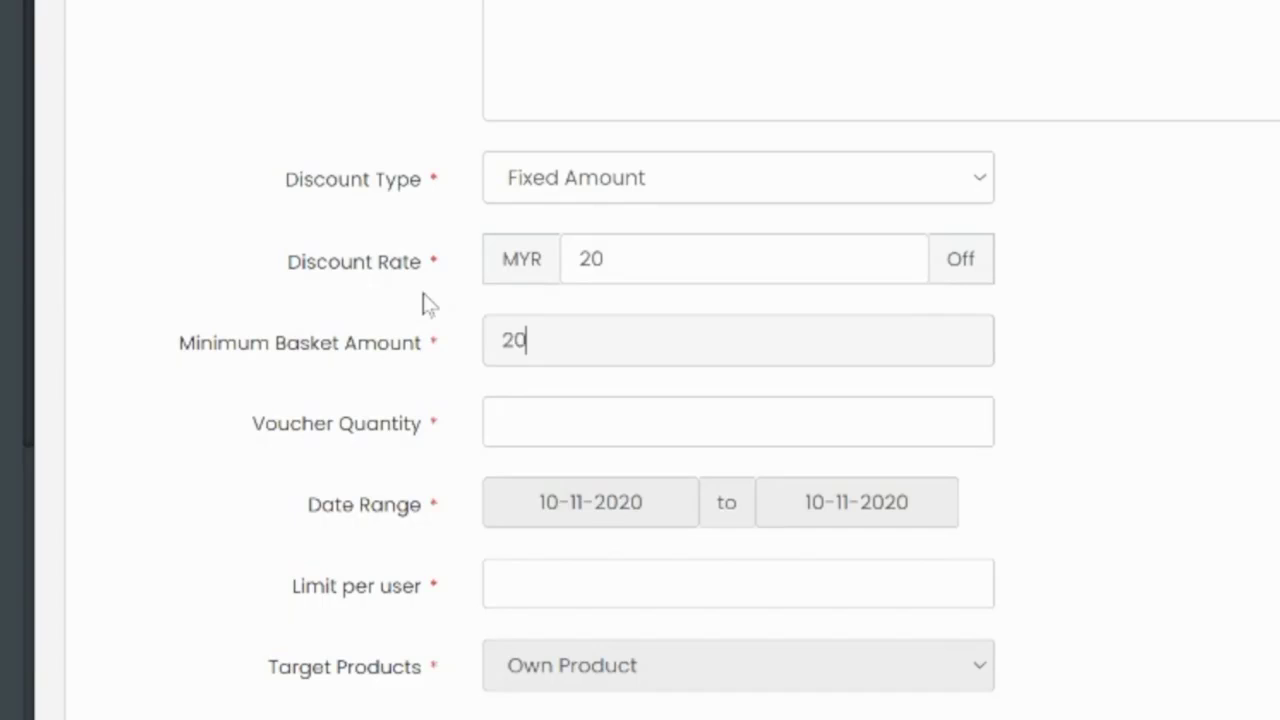
left_click(425, 300)
scroll(420, 318, "down", 1)
scroll(425, 320, "down", 2)
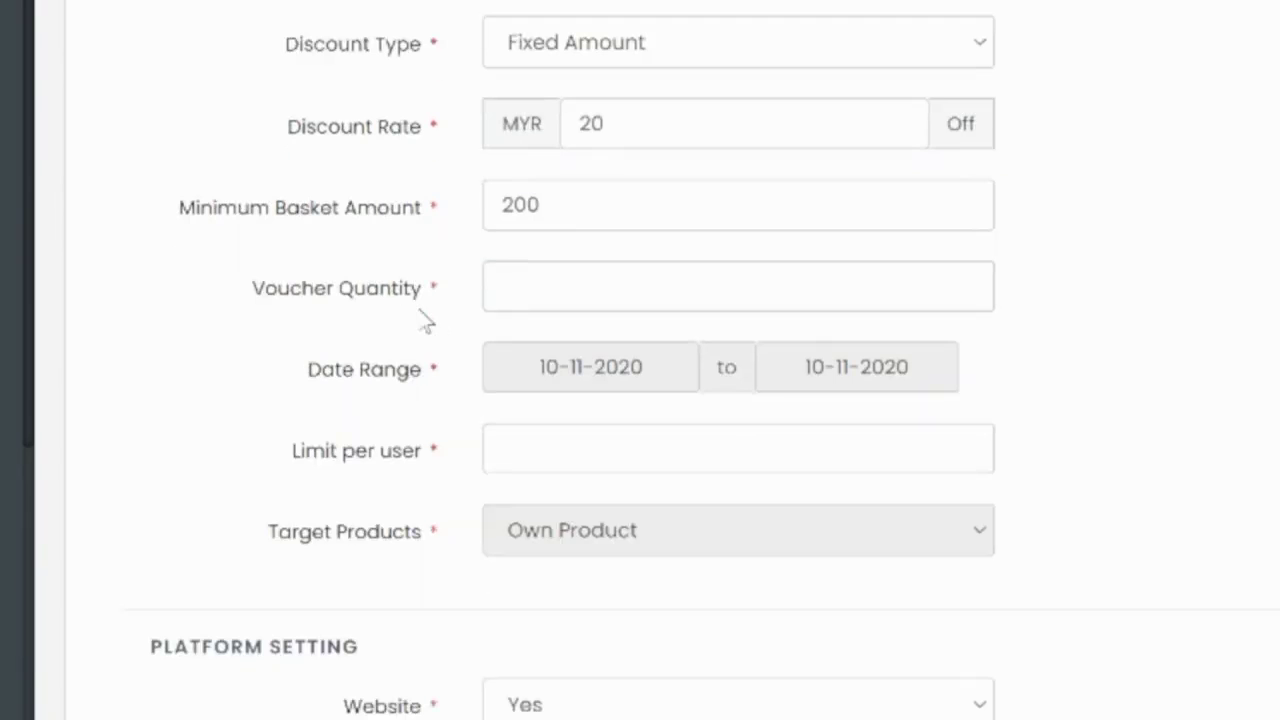
left_click(529, 291)
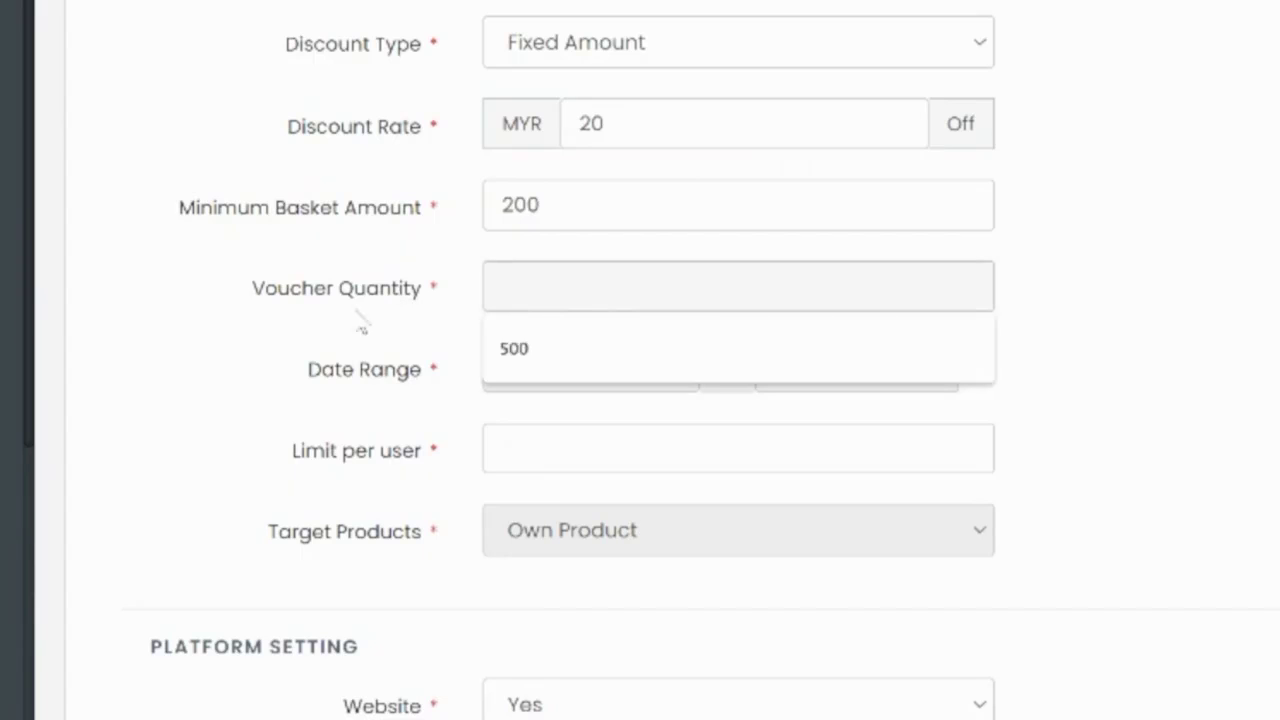
type("100")
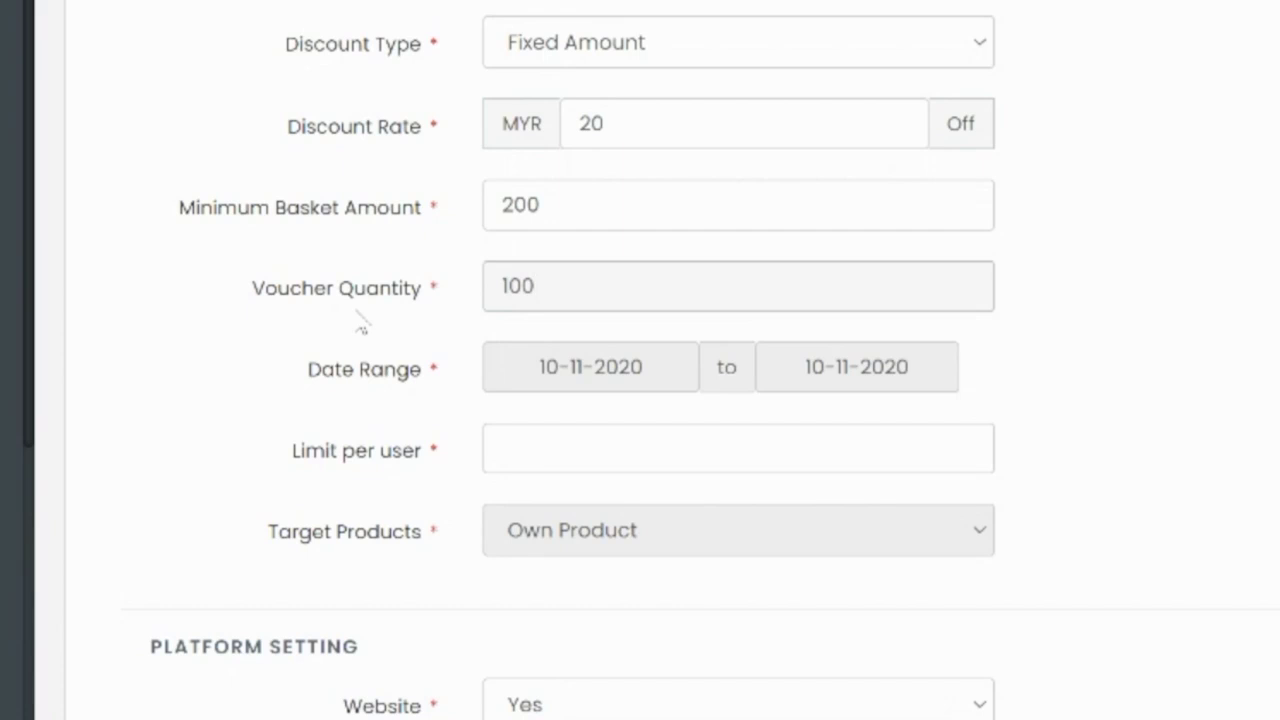
View the calendar for the voucher's start date, close it without a change, and set the limit per user to 2
left_click(618, 383)
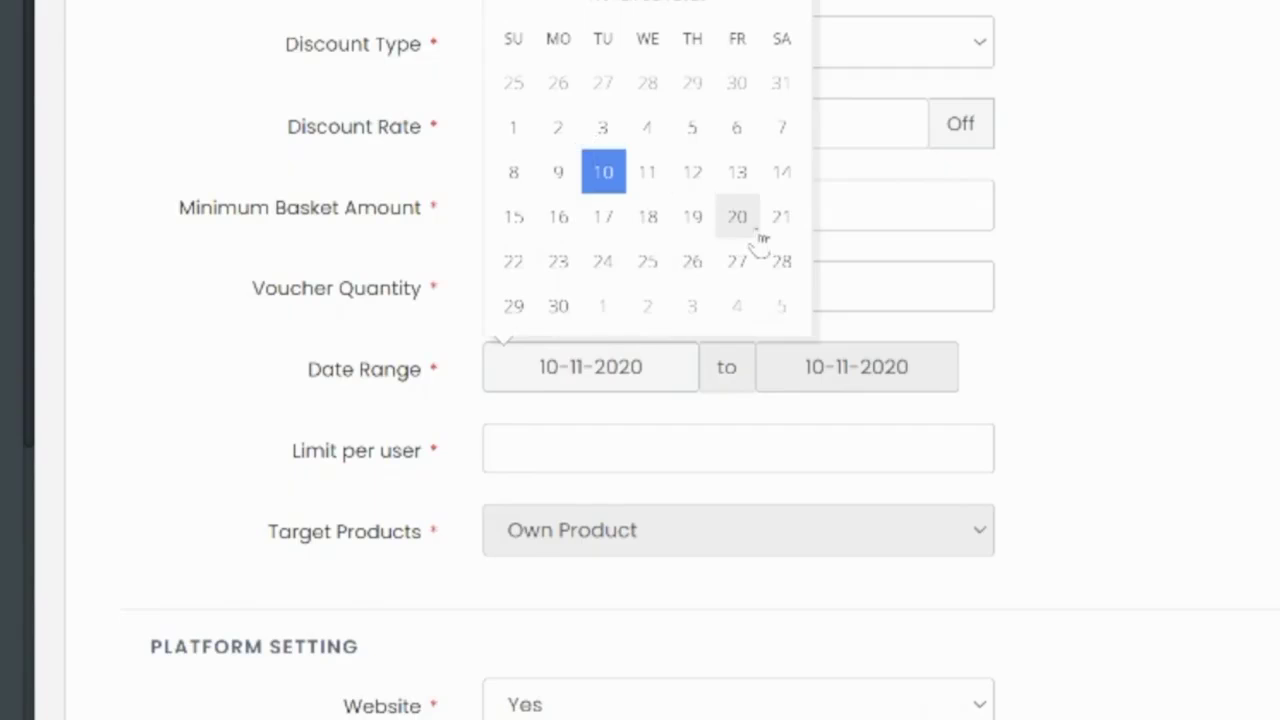
left_click(360, 466)
left_click(523, 449)
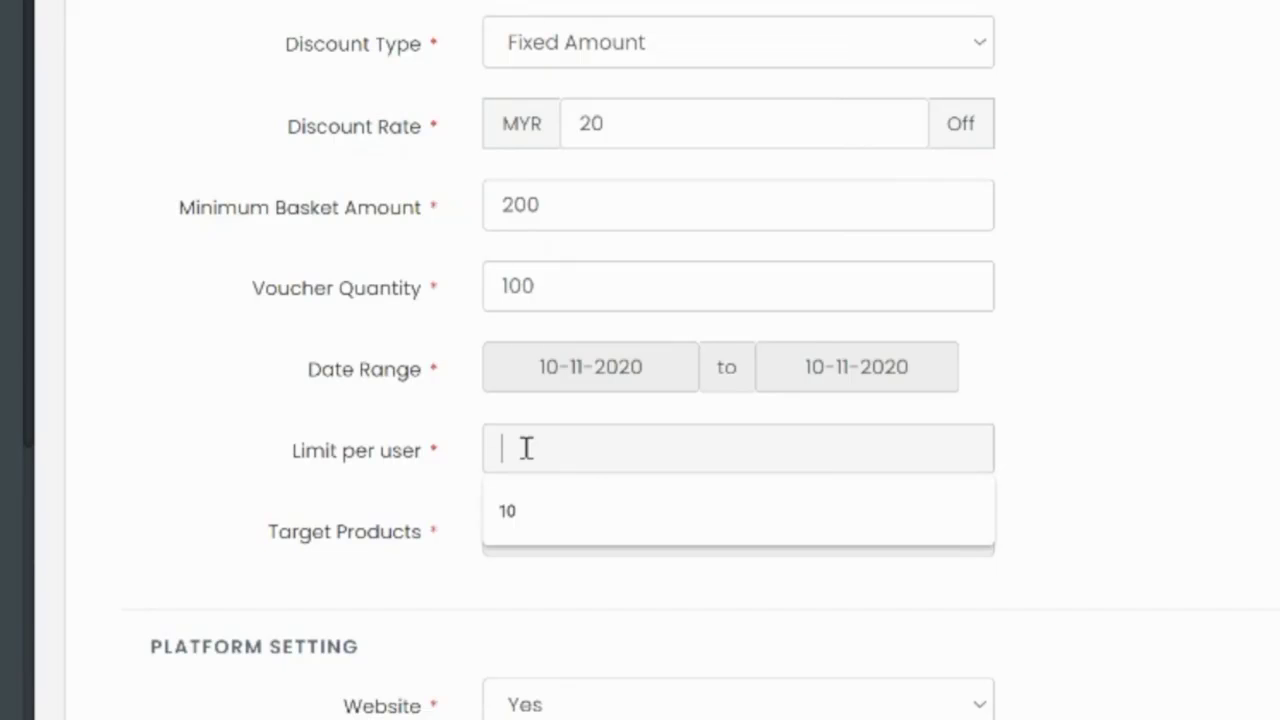
type("2")
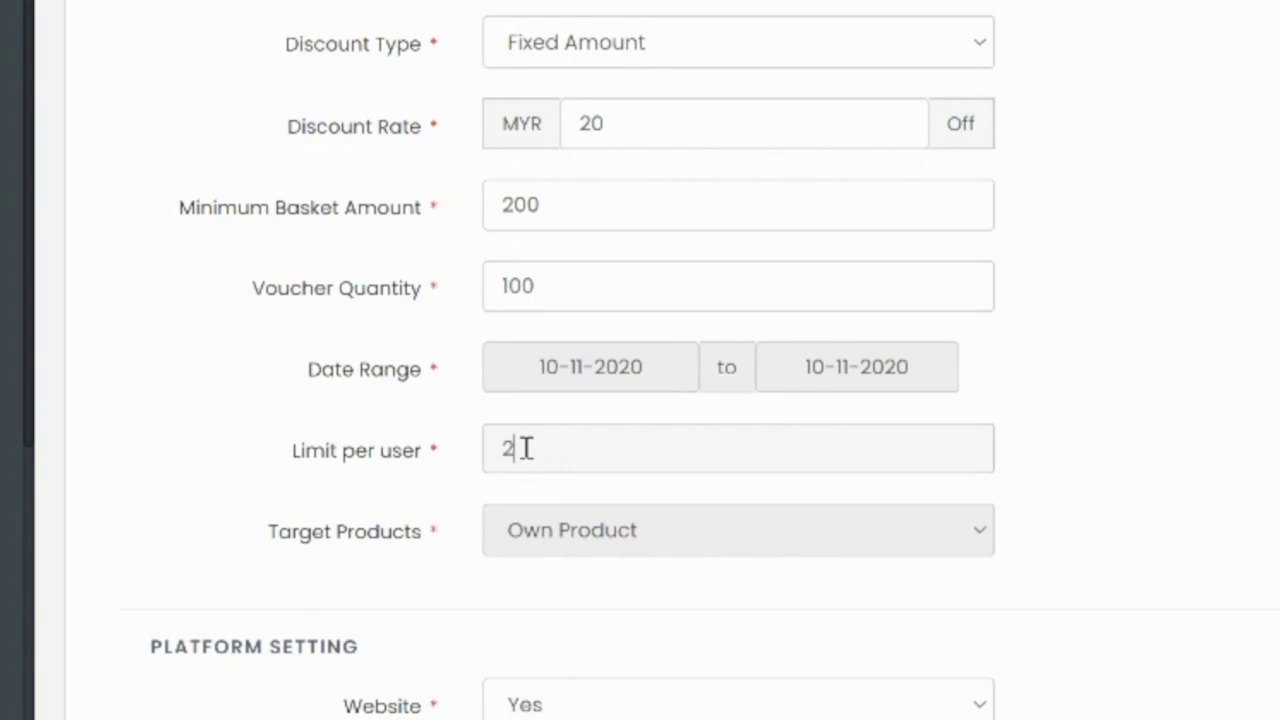
scroll(429, 460, "down", 1)
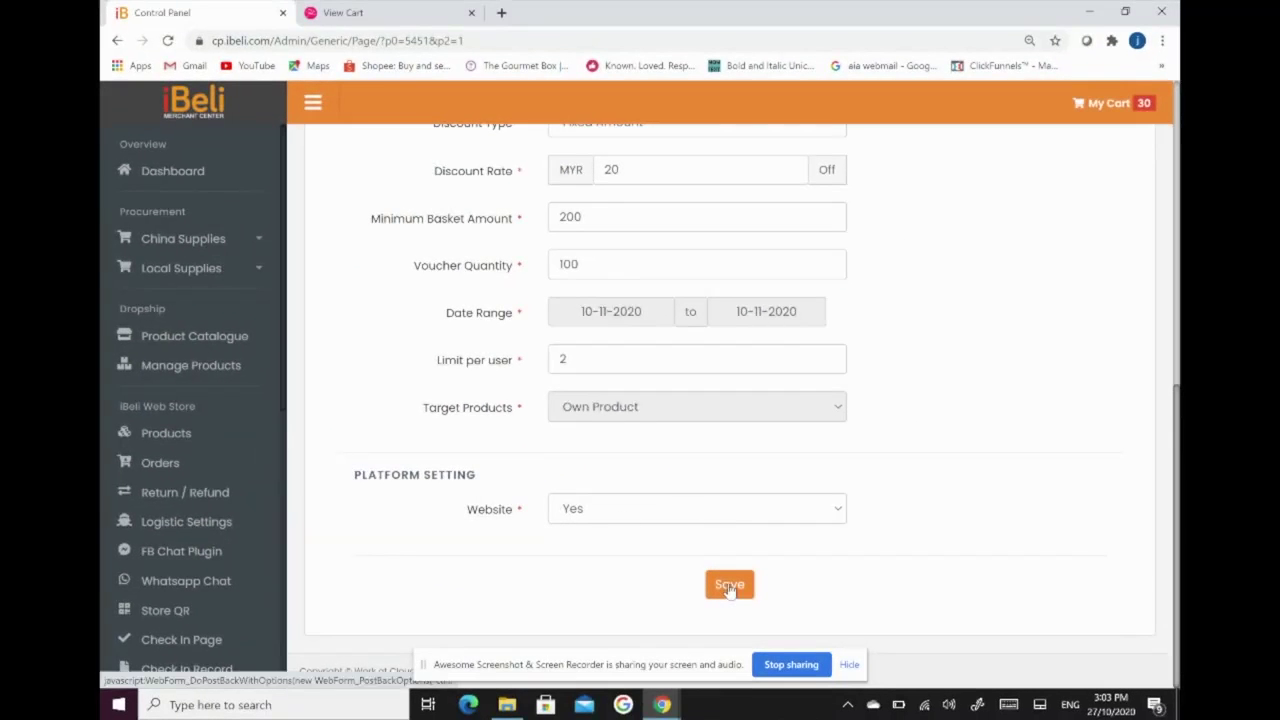
Change the discount type to Percentage Discount and set the discount percentage to 50% off
scroll(523, 451, "up", 3)
left_click(609, 282)
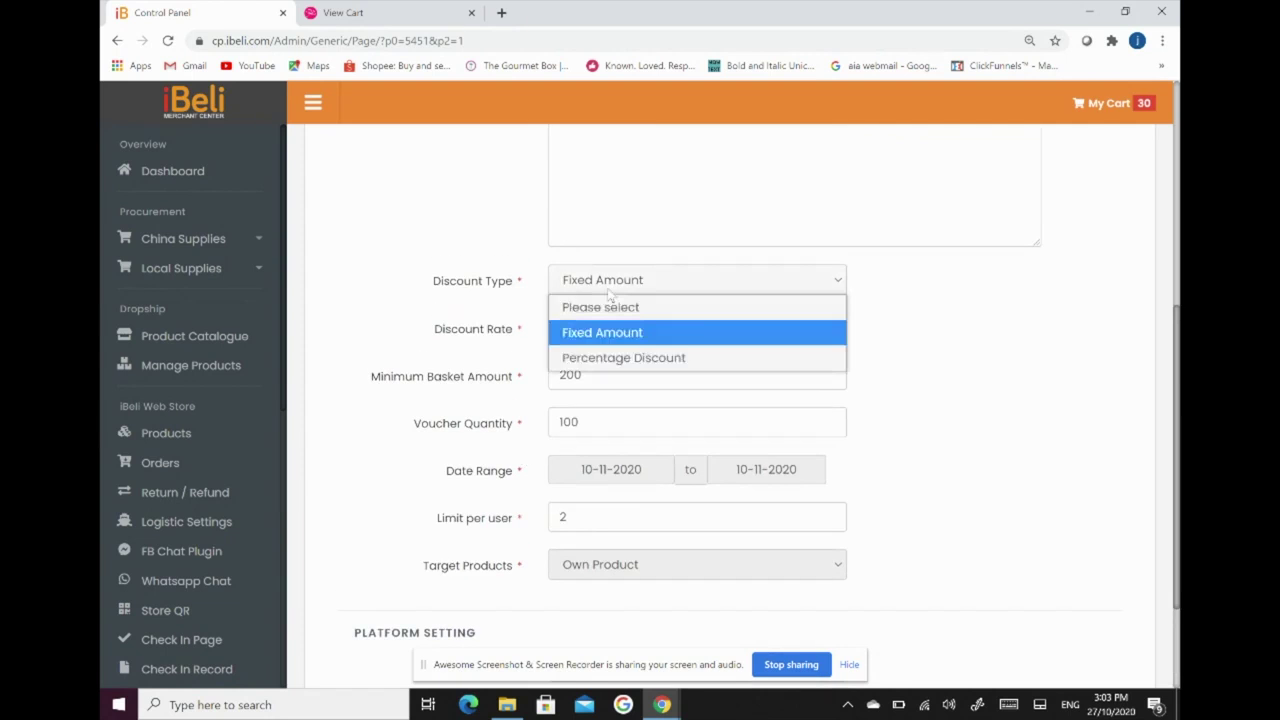
left_click(623, 358)
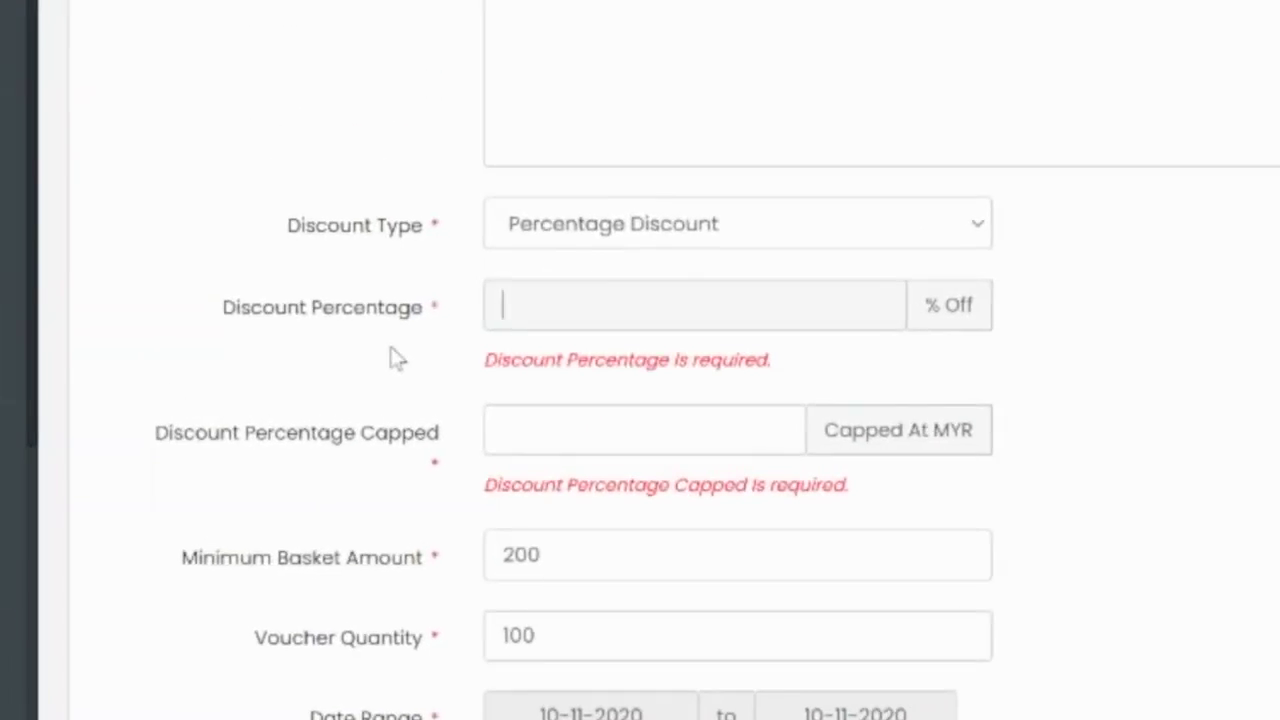
scroll(395, 355, "down", 2)
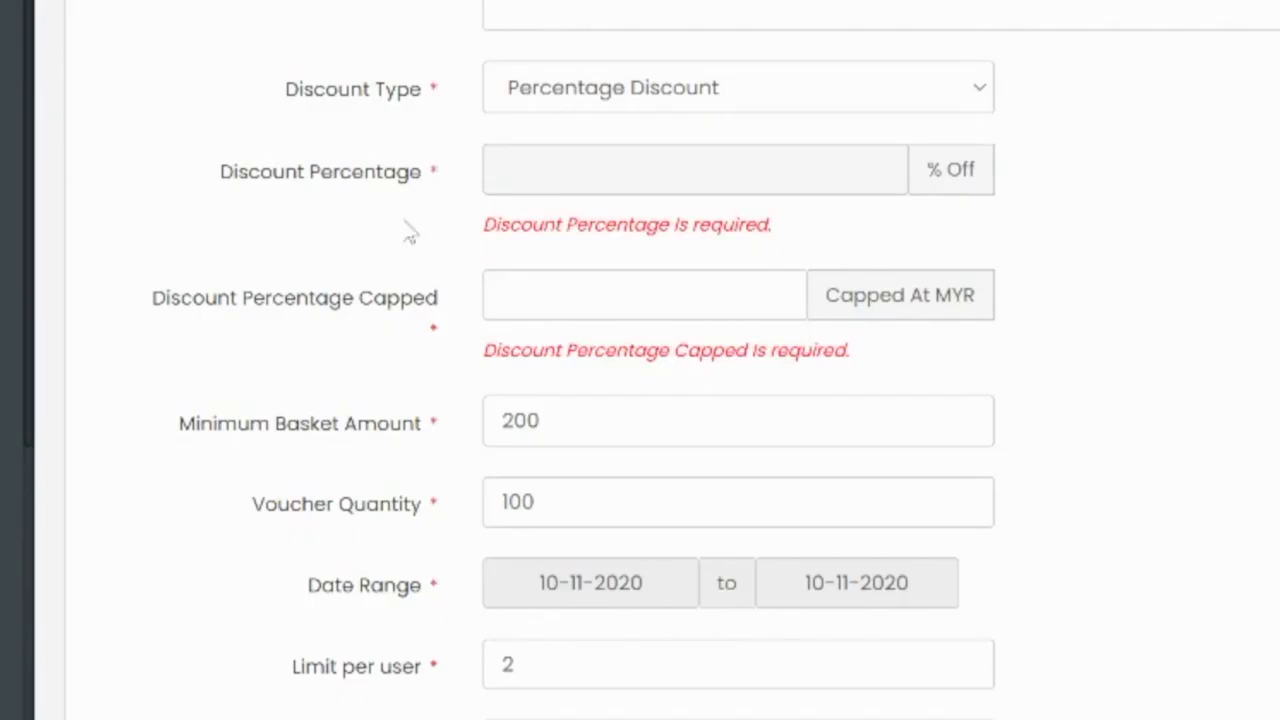
left_click(516, 157)
type("50")
left_click(407, 272)
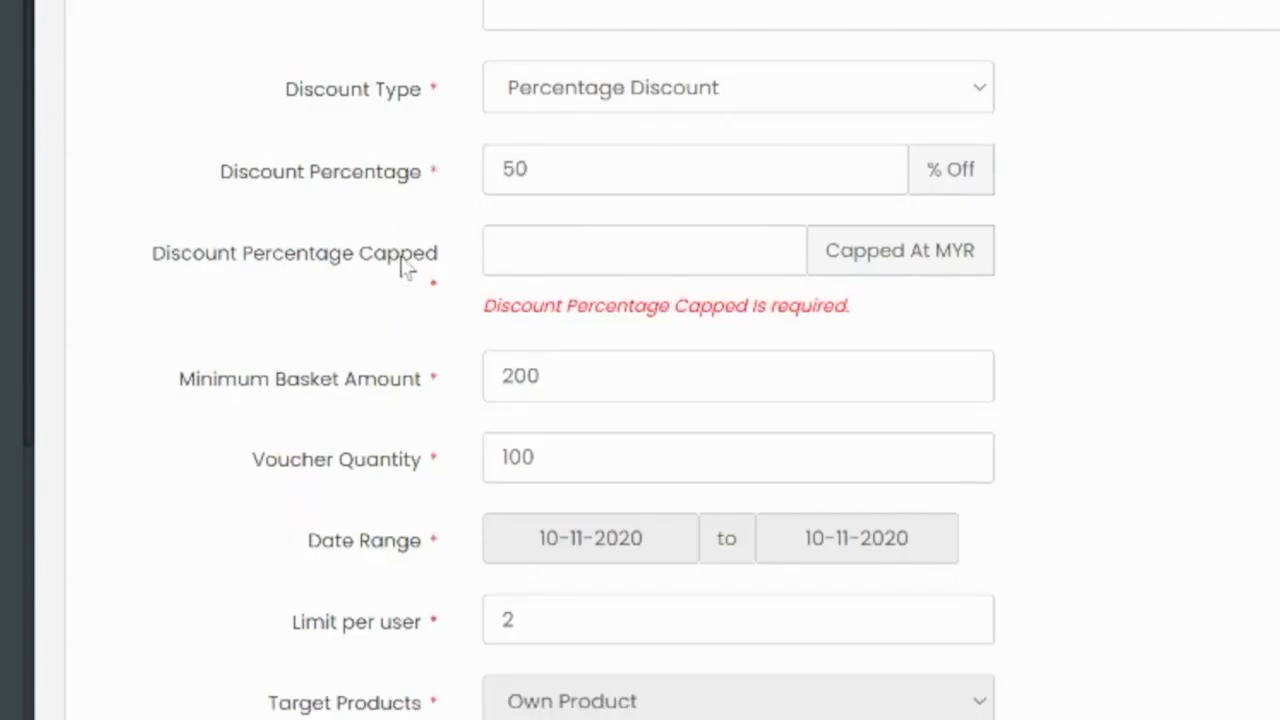
Cap the percentage discount at MYR 20 and save the voucher
left_click(543, 245)
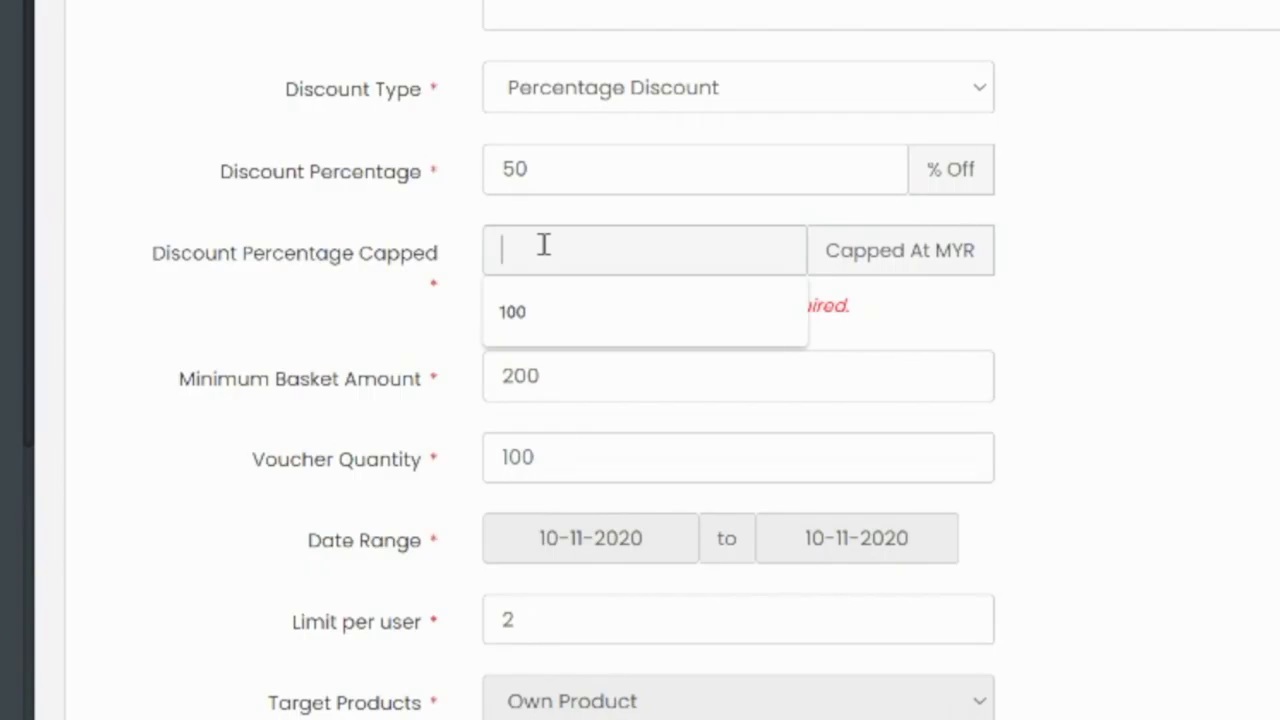
type("20")
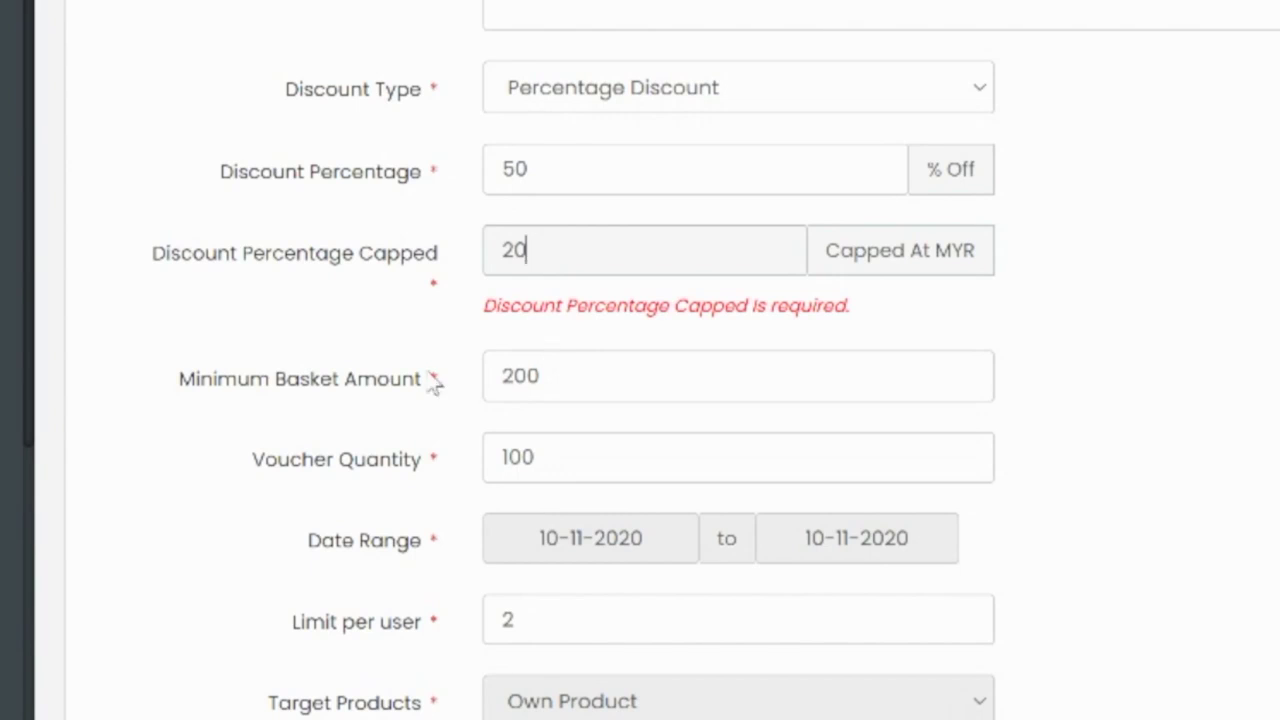
scroll(394, 357, "down", 1)
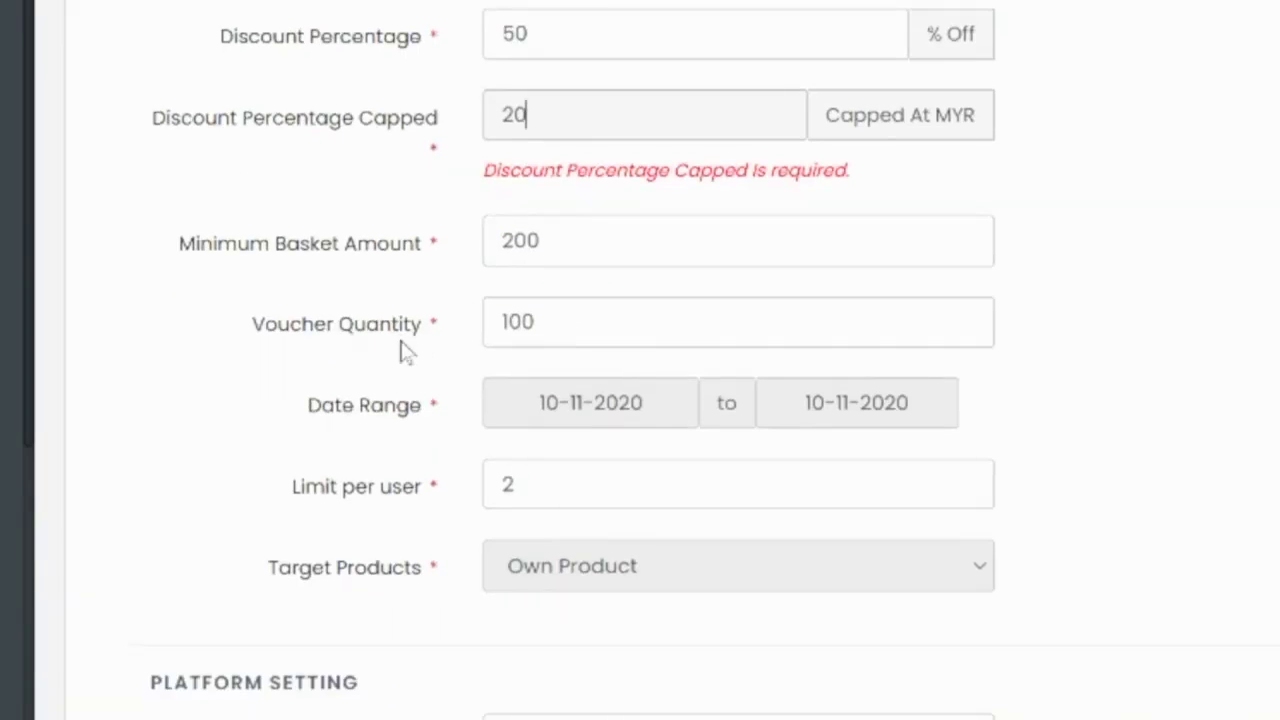
scroll(406, 351, "down", 1)
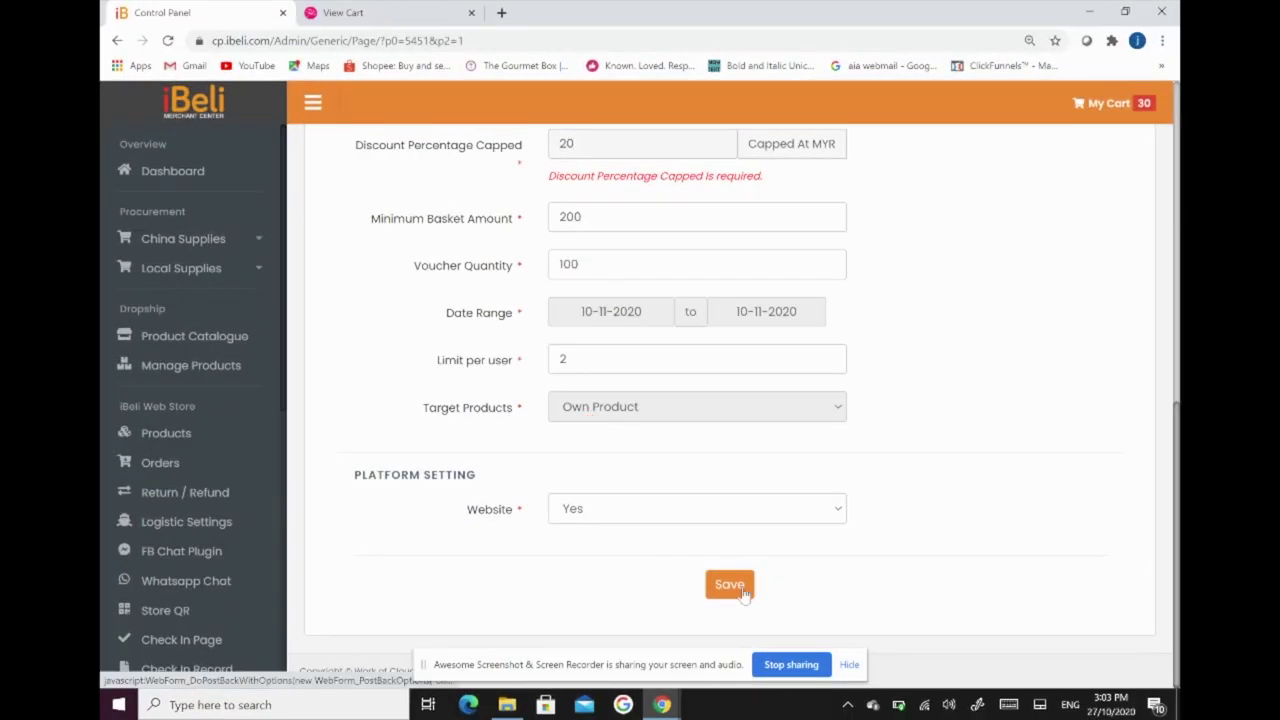
left_click(744, 594)
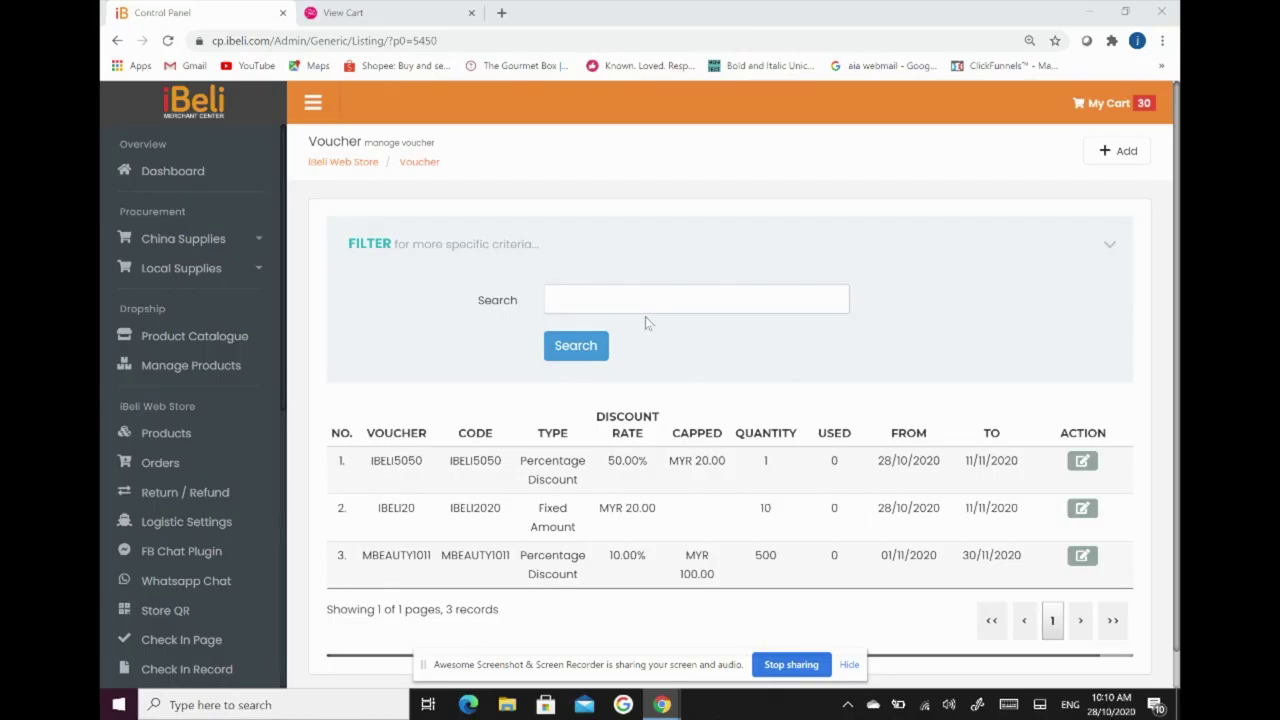
Switch to the MBeauty store's cart page and try to apply voucher code IBELI2020 to the order
left_click(427, 16)
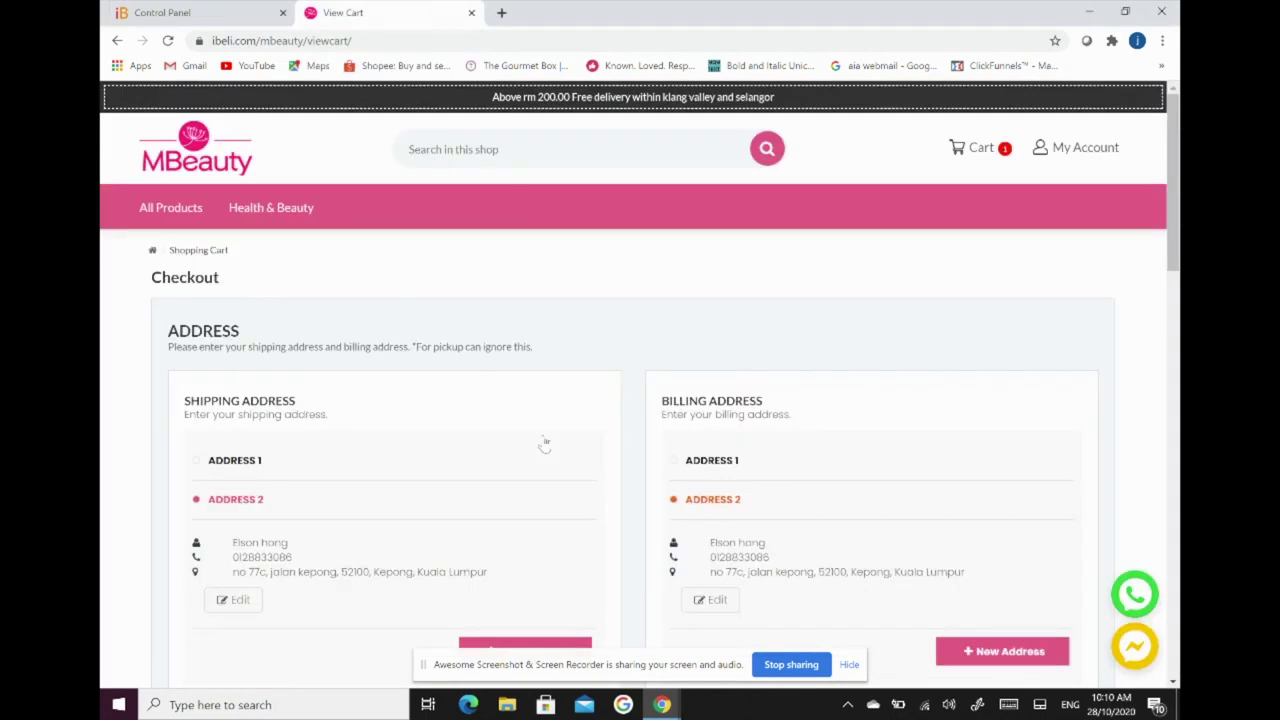
scroll(524, 340, "down", 3)
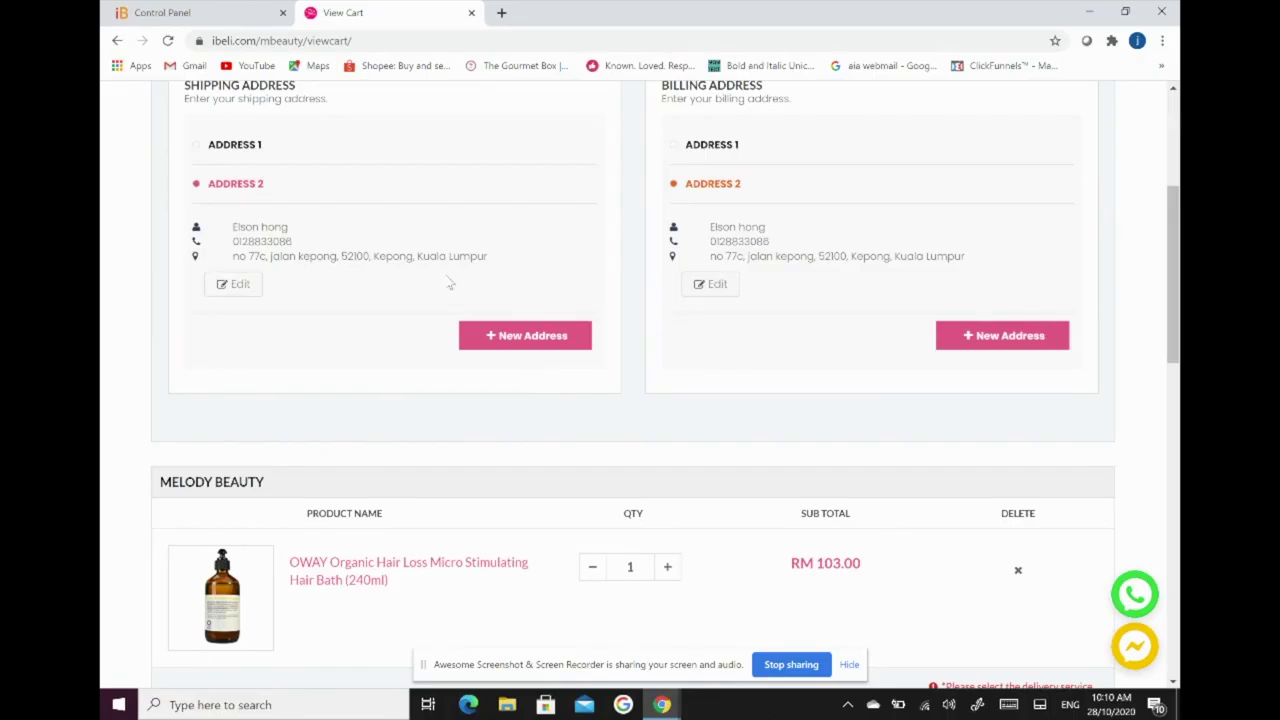
scroll(430, 300, "down", 5)
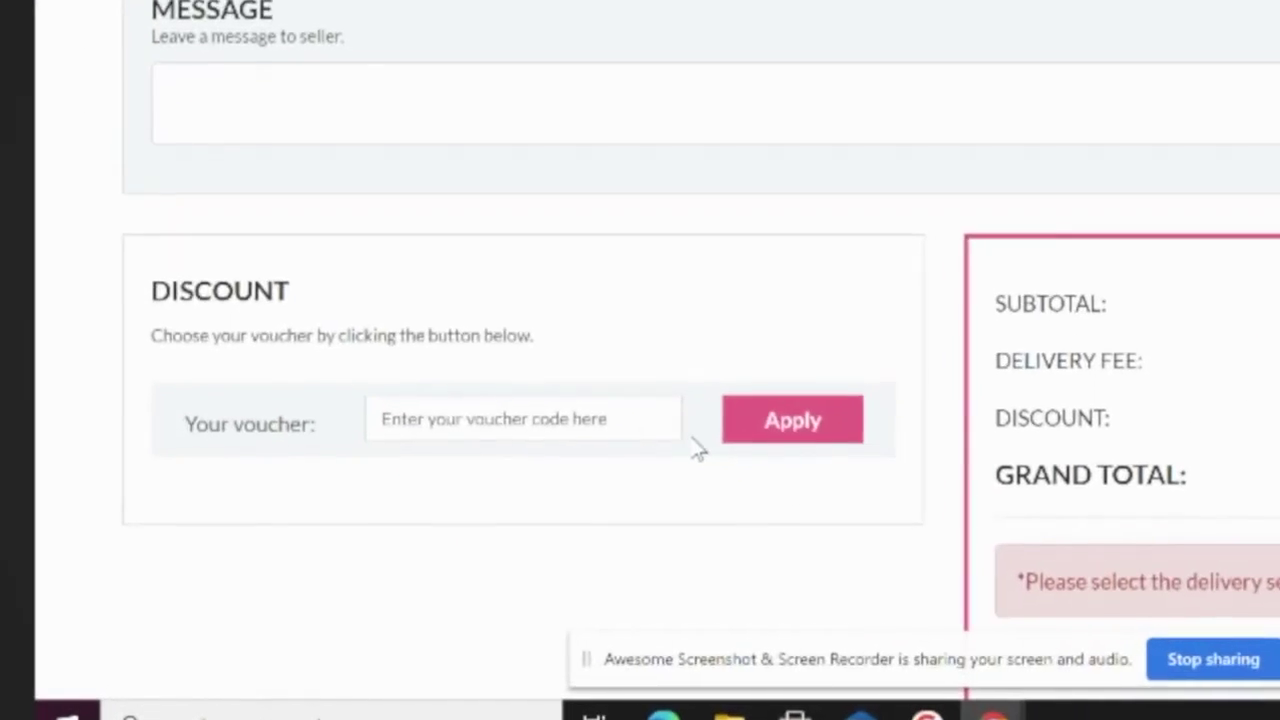
left_click(617, 418)
type("IBELI2")
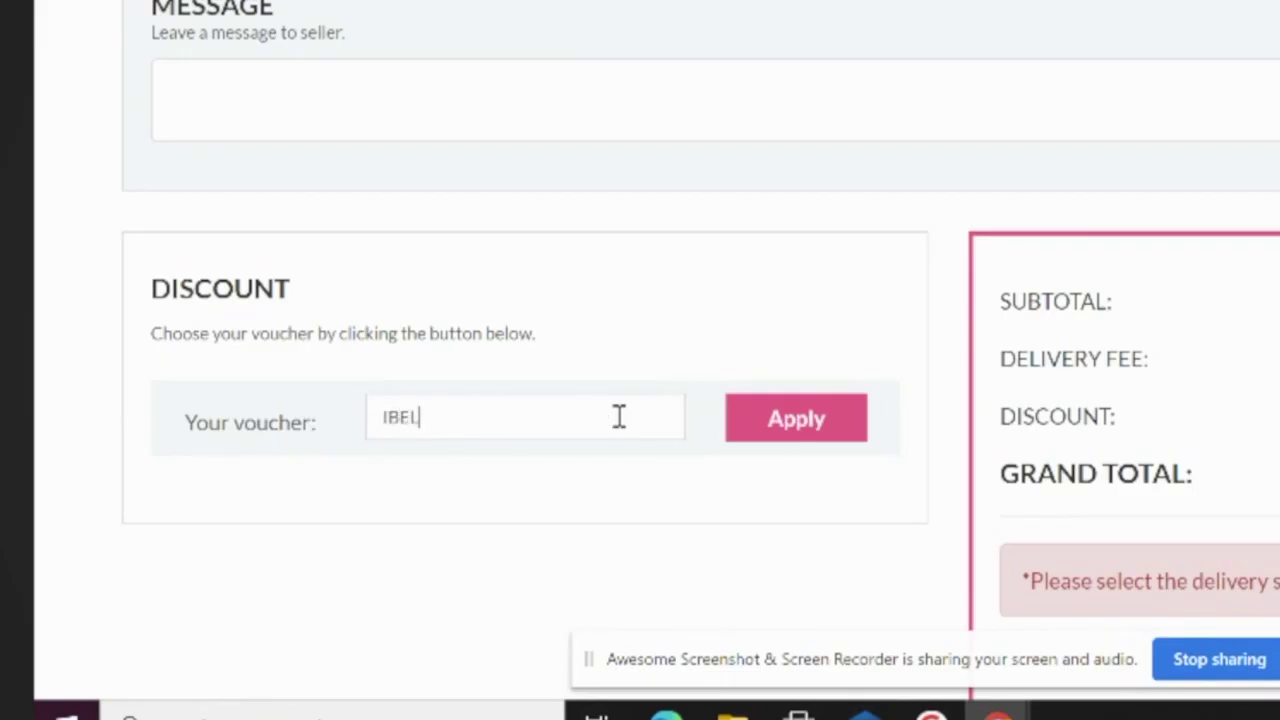
type("020")
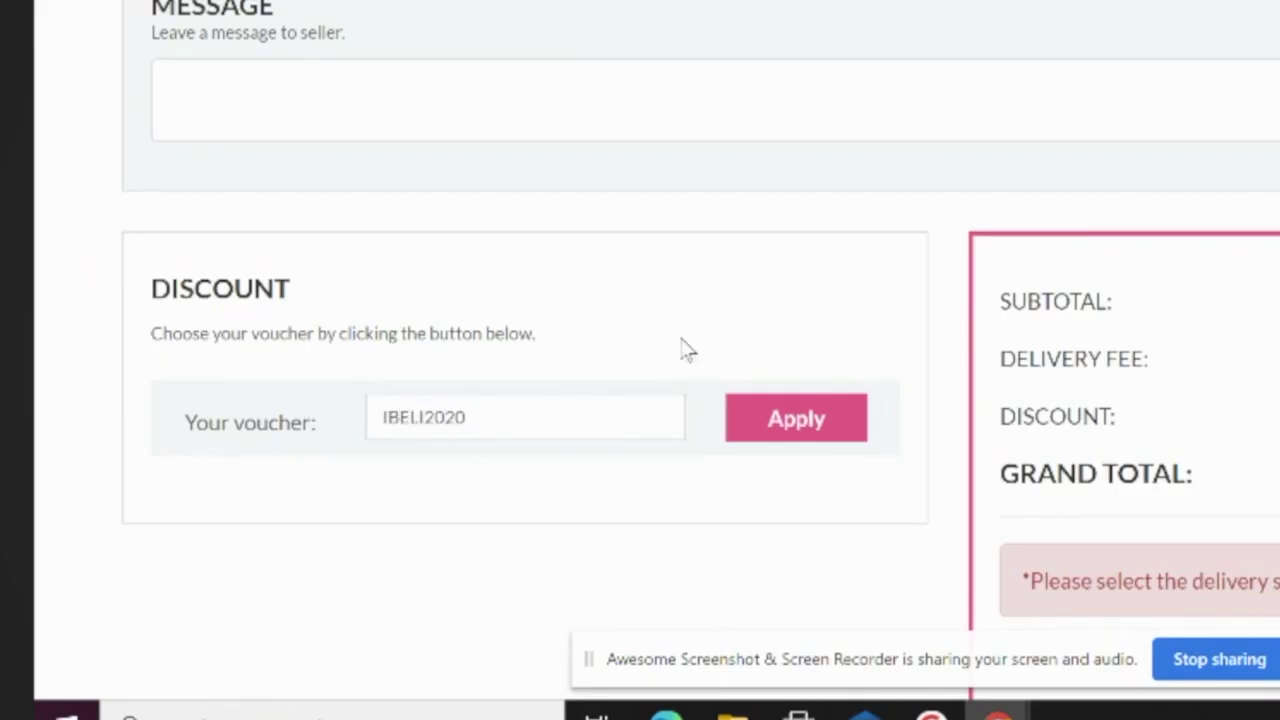
left_click(820, 420)
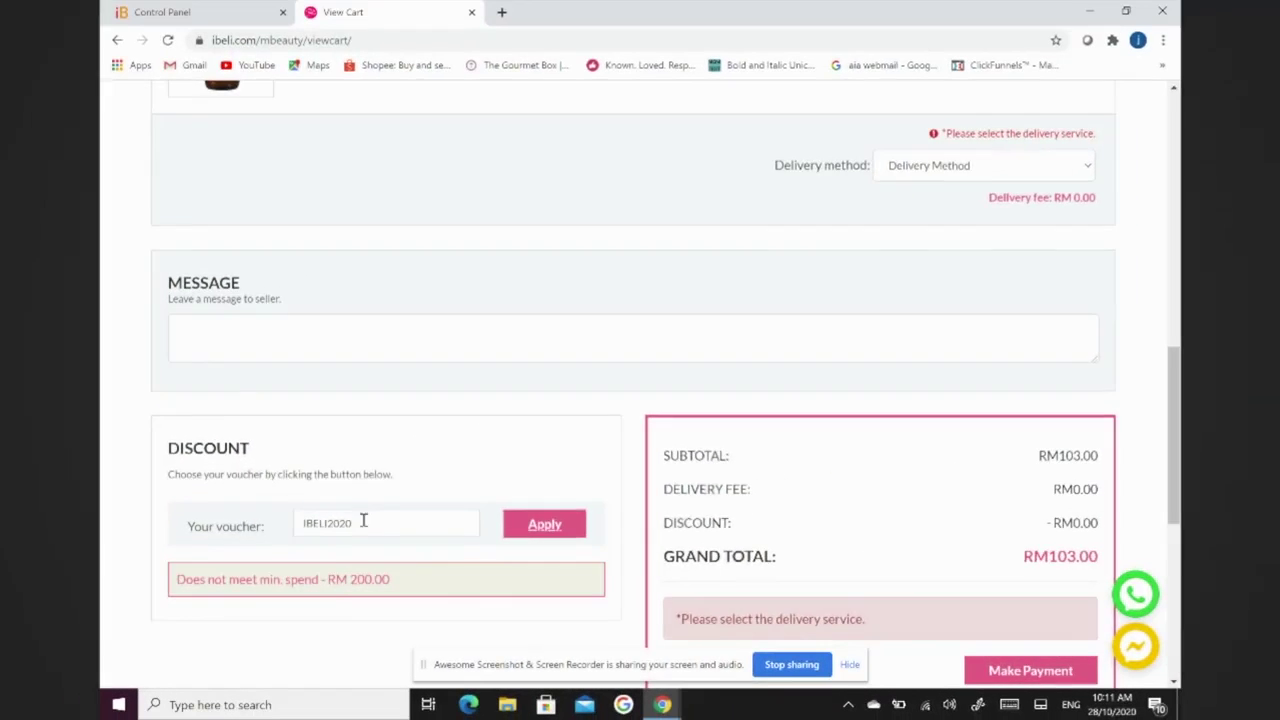
Increase the OWAY hair bath's quantity to 2 and apply voucher IBELI2020 again
scroll(480, 440, "up", 2)
left_click(674, 262)
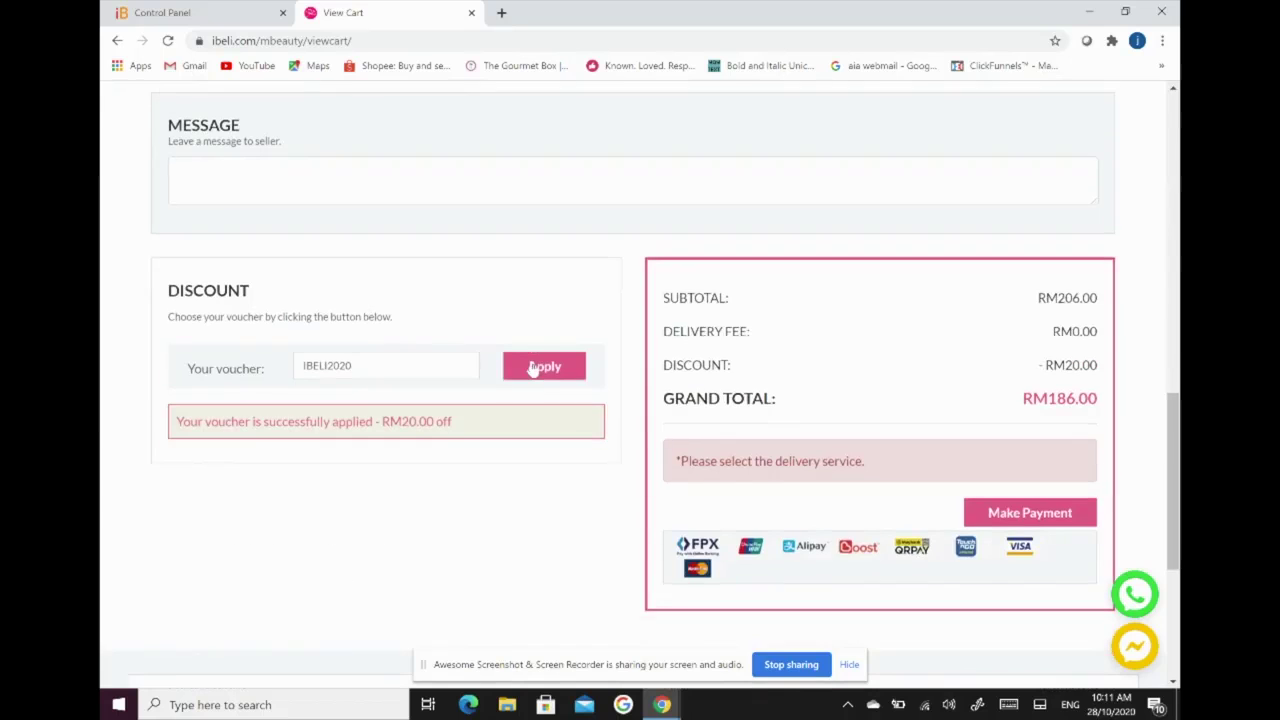
scroll(586, 390, "down", 4)
left_click(553, 366)
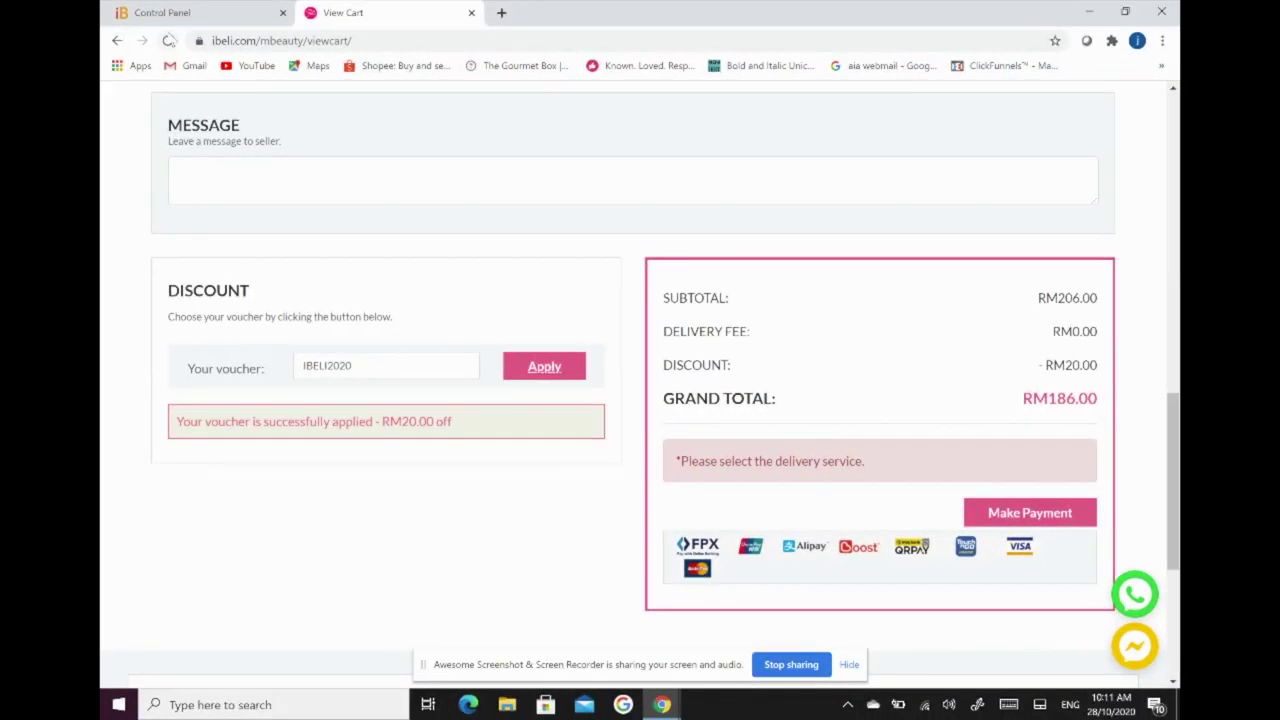
Reload the cart page to clear the applied voucher and apply voucher code IBELI5050 instead
left_click(168, 40)
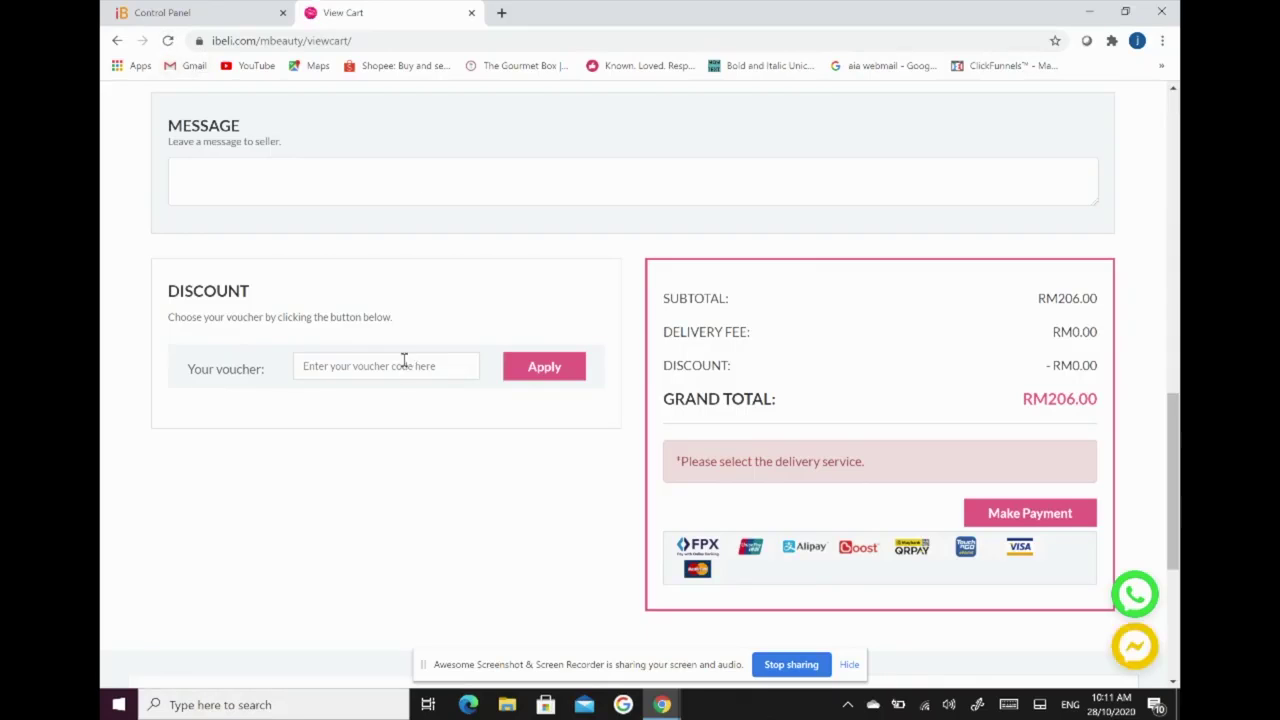
type("IBELI5050")
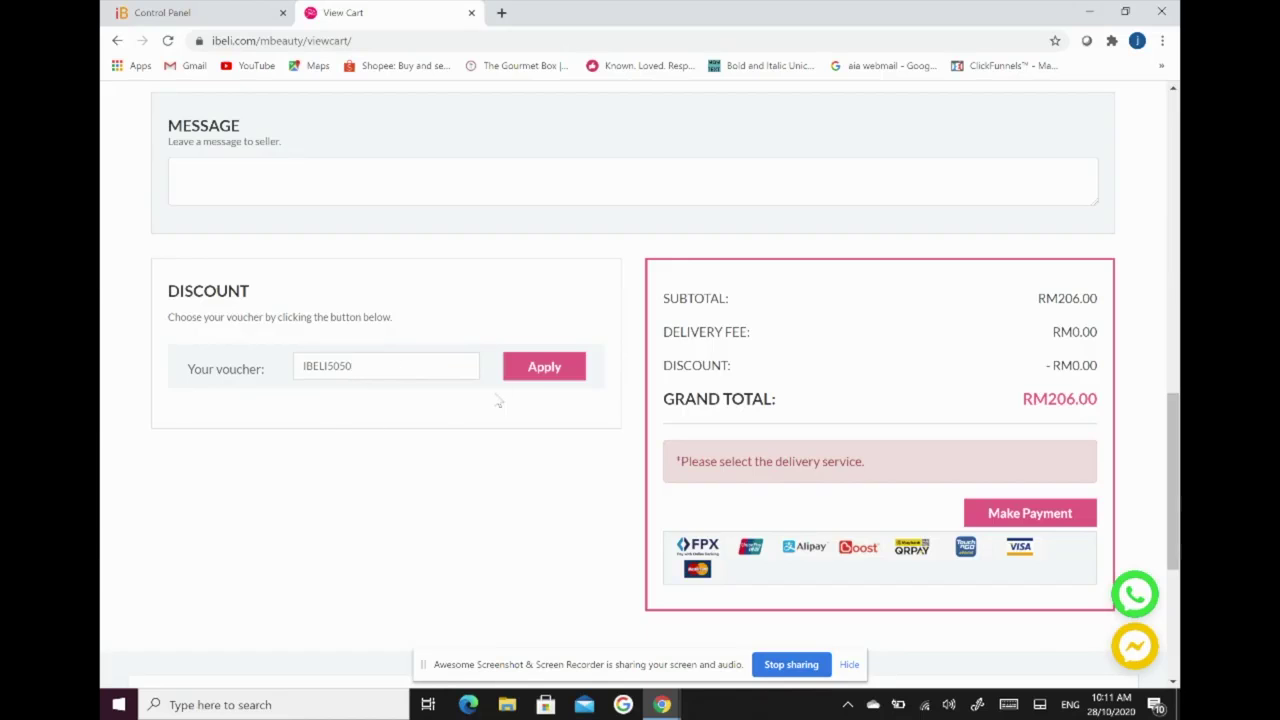
left_click(533, 380)
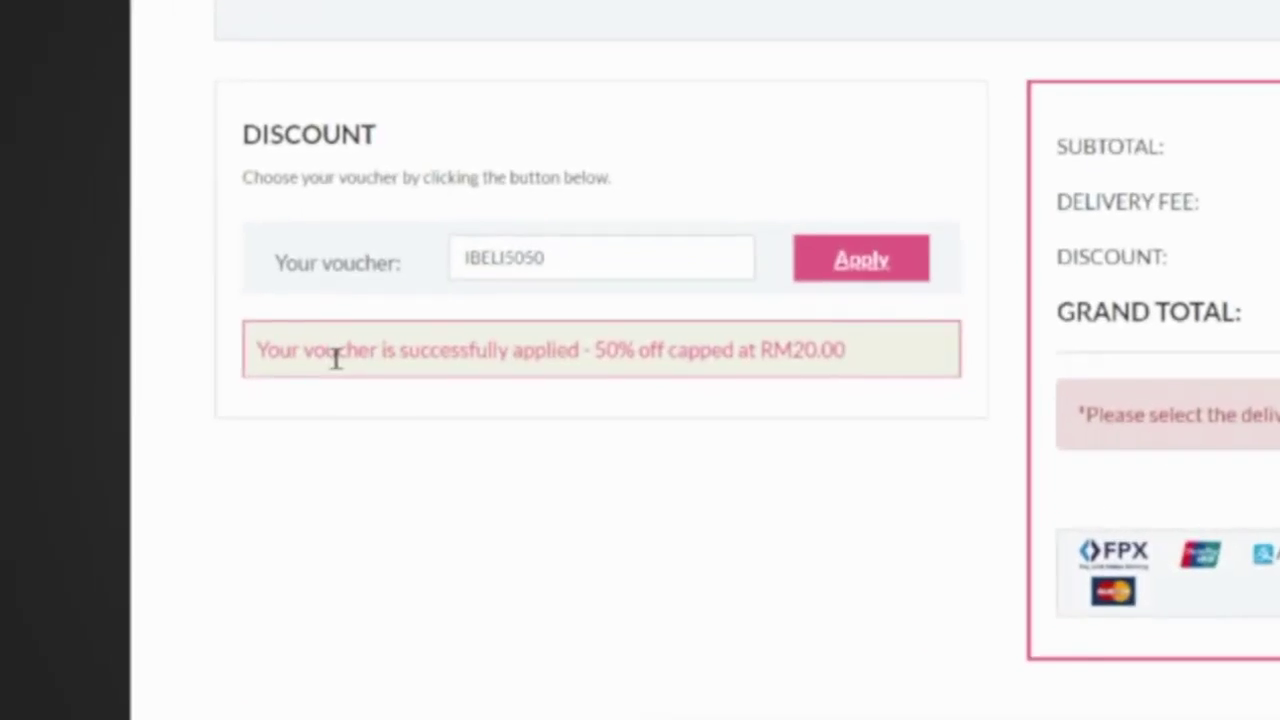